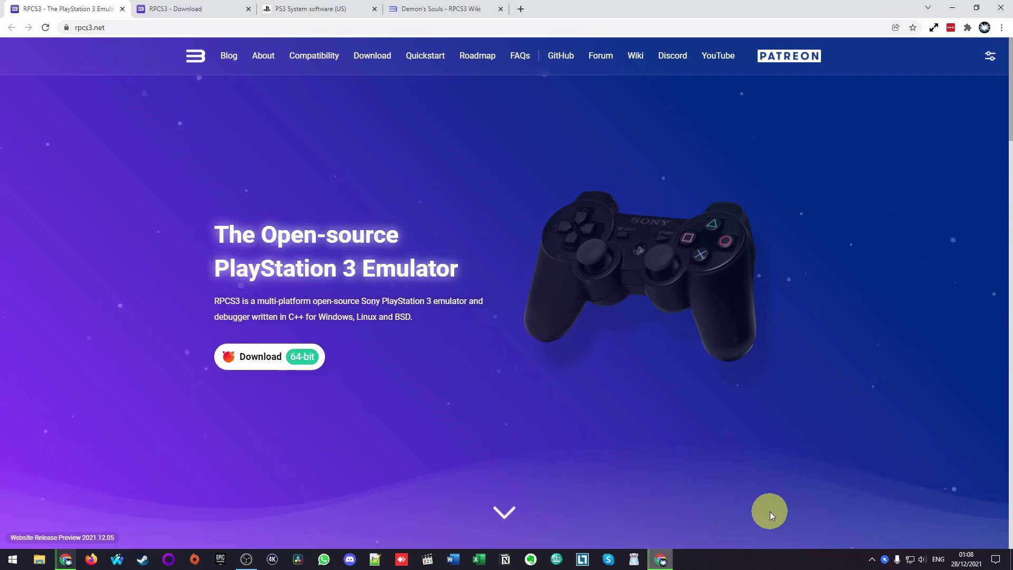
Download the Windows build of RPCS3 from the rpcs3.net download page
left_click(105, 27)
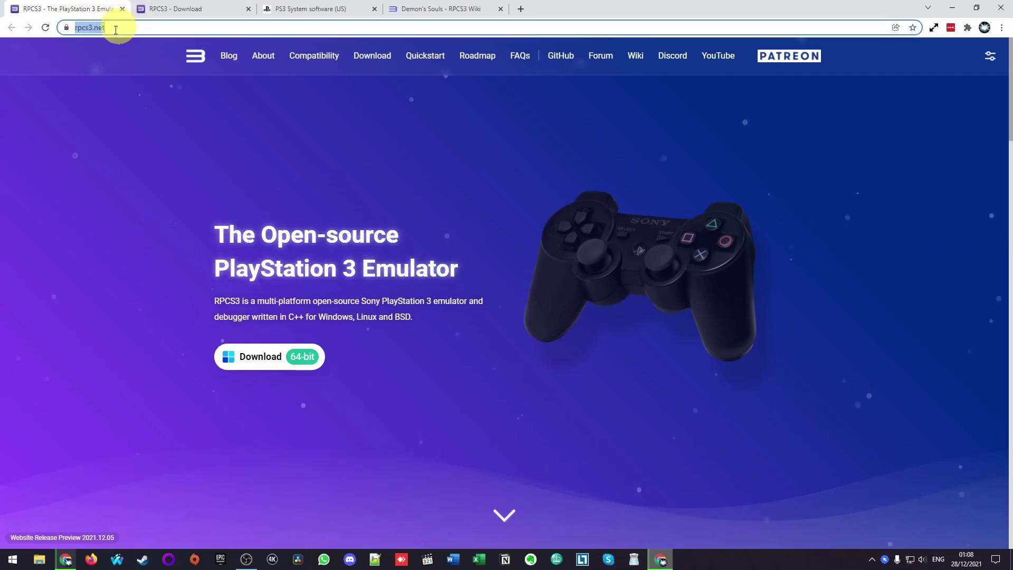
left_click(372, 58)
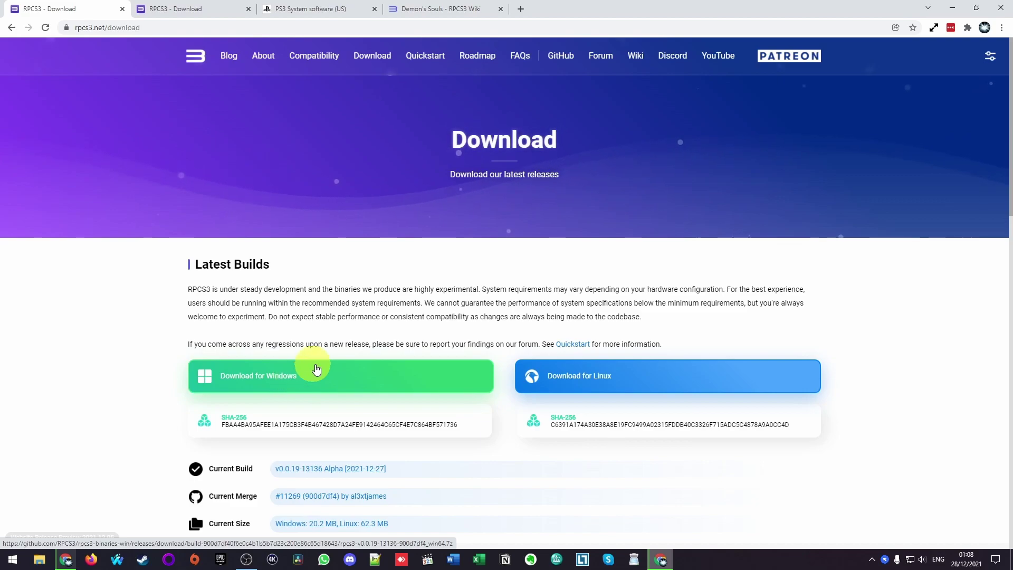
left_click(289, 376)
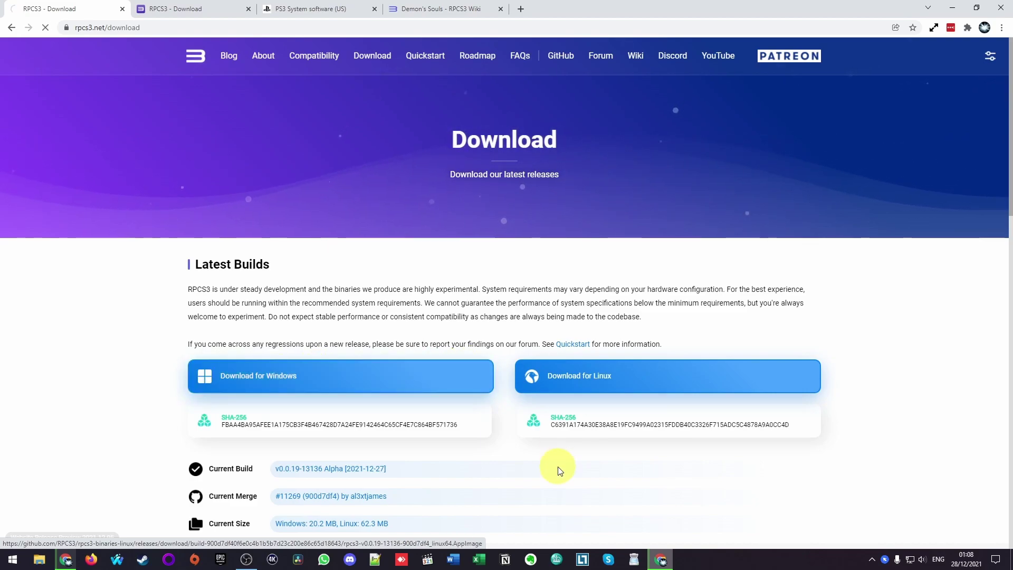
Reveal the downloaded RPCS3 archive in its folder and return to the 7-zip.org download page
left_click(162, 513)
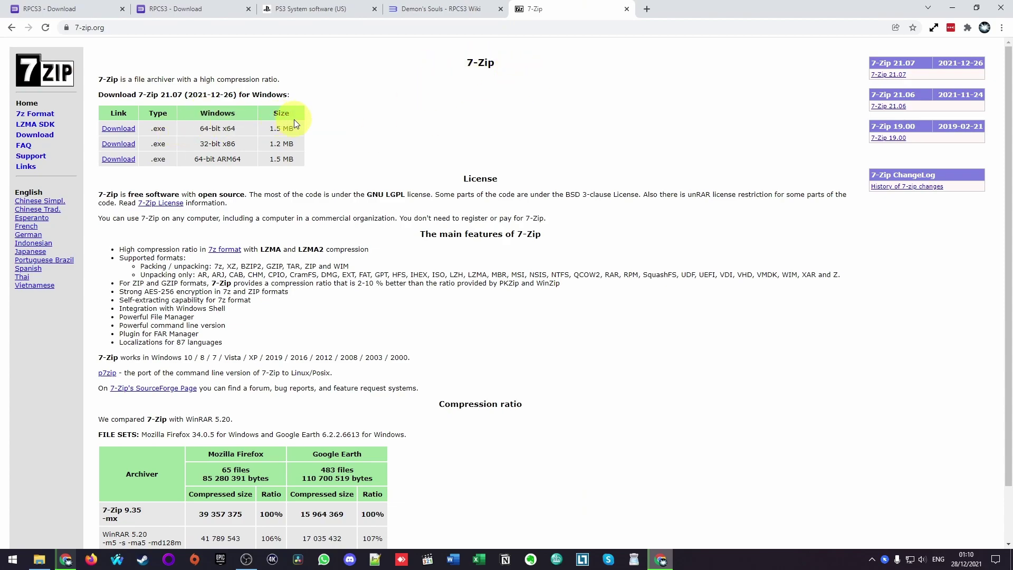
left_click(146, 140)
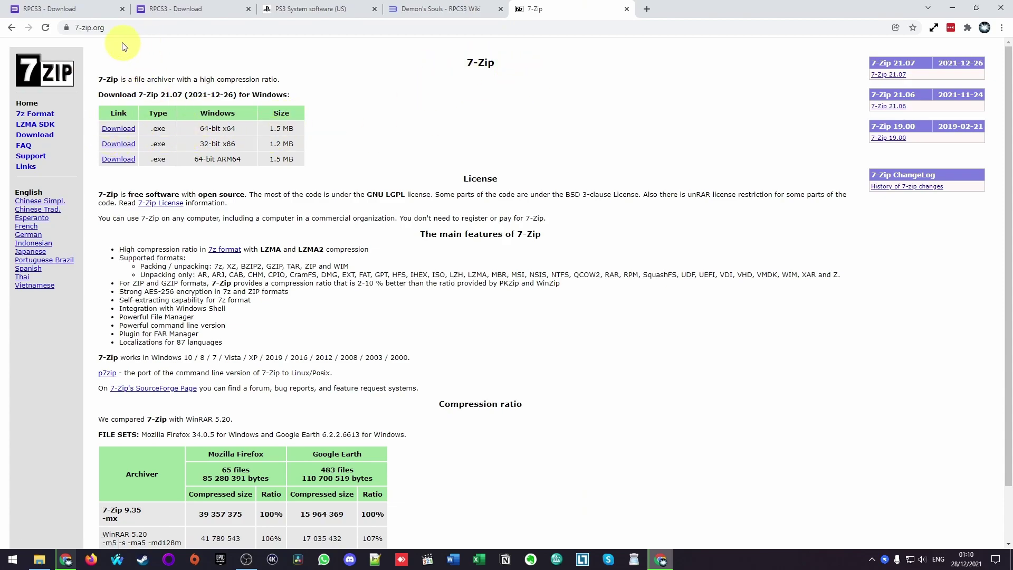
left_click(105, 28)
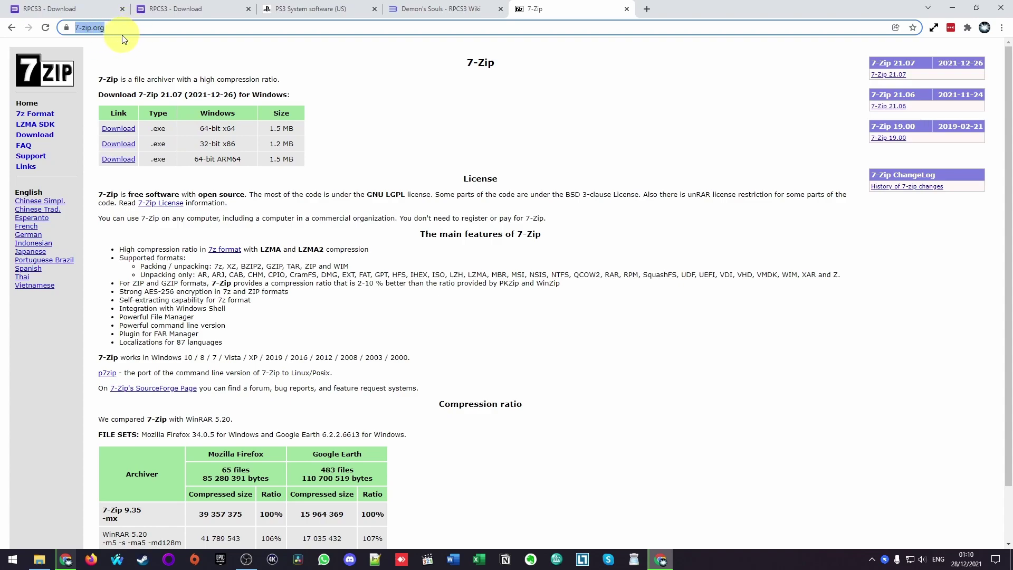
left_click(127, 135)
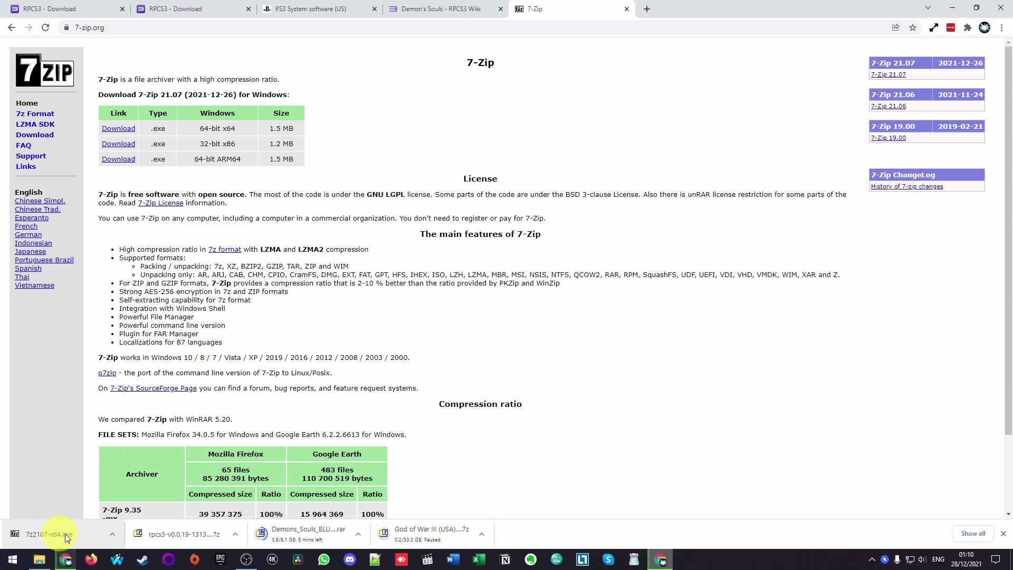
Run the 7-Zip 21.07 x64 installer past the SmartScreen warning and install it
left_click(68, 536)
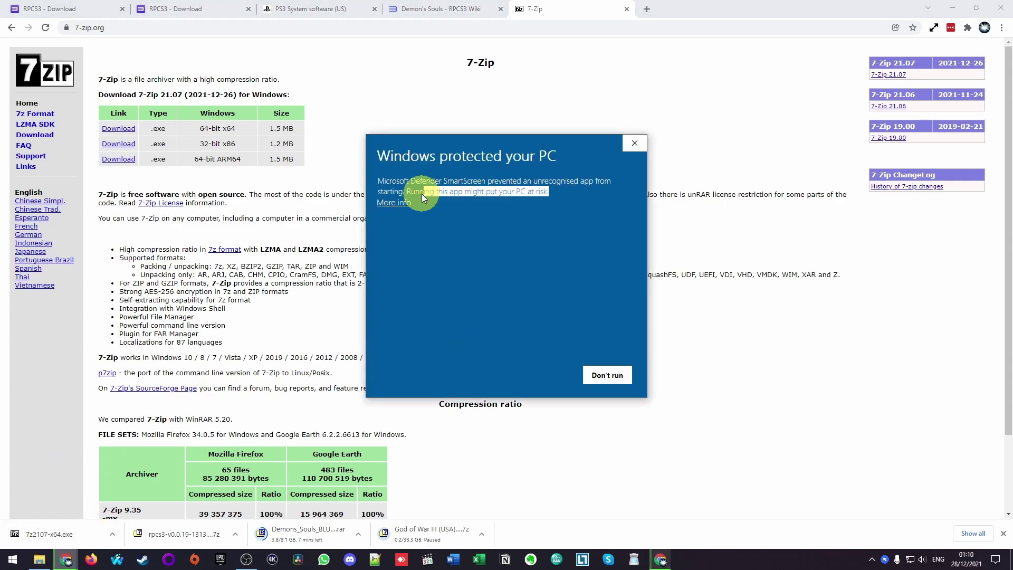
left_click_drag(422, 194, 409, 181)
left_click(394, 203)
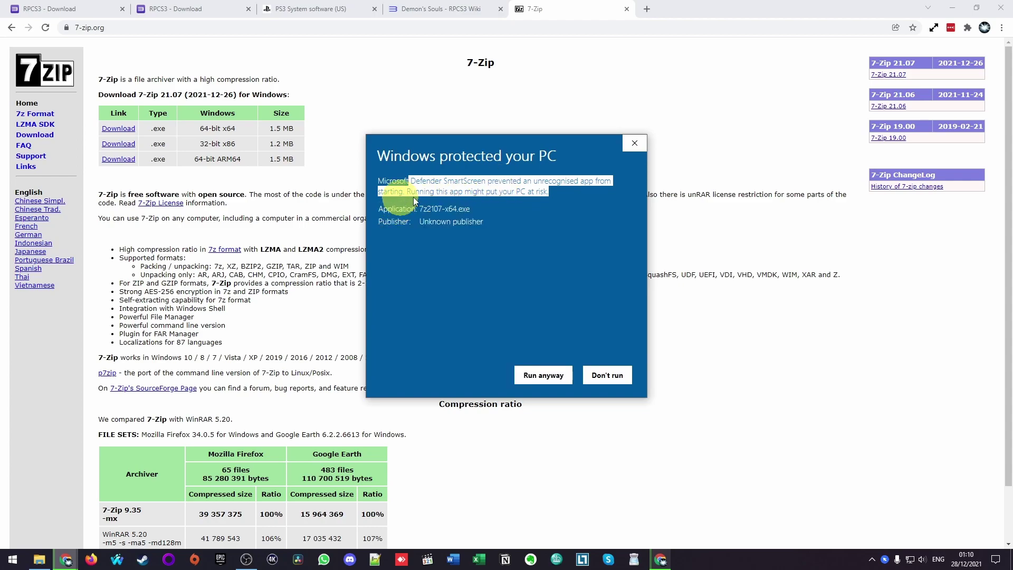
left_click(522, 375)
left_click(495, 315)
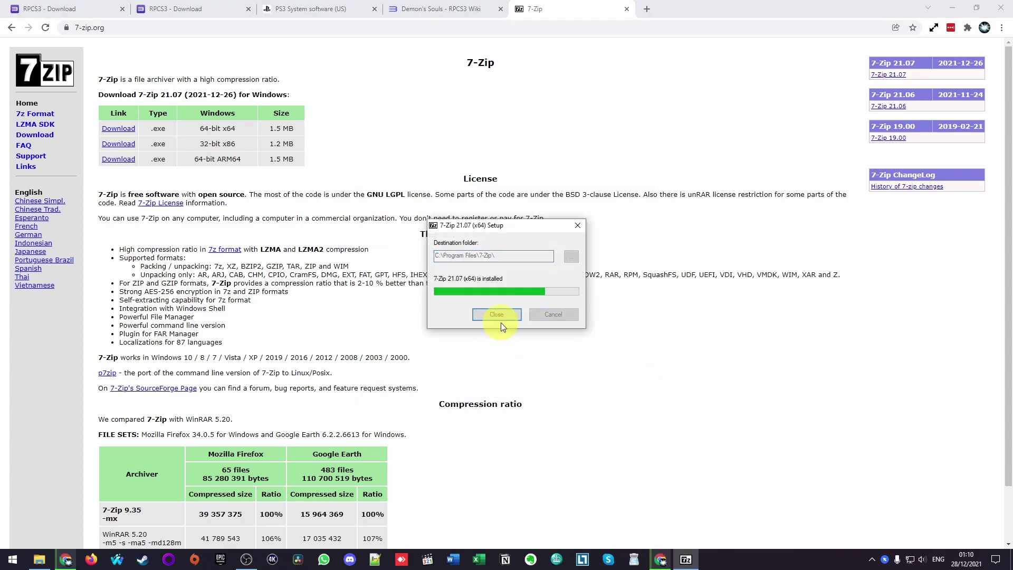
left_click(498, 314)
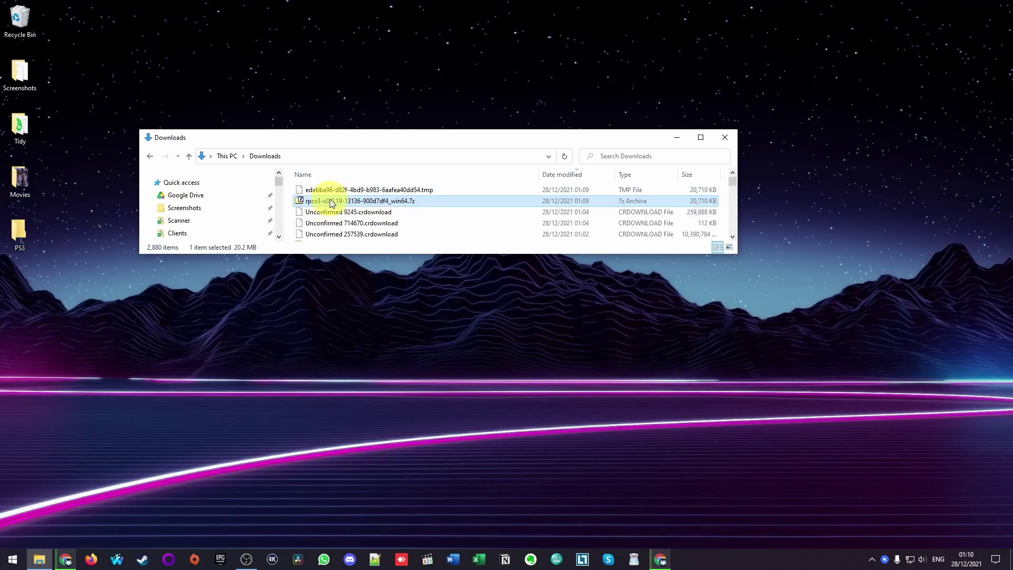
Extract the RPCS3 .7z archive into its own folder with 7-Zip and open it
right_click(398, 201)
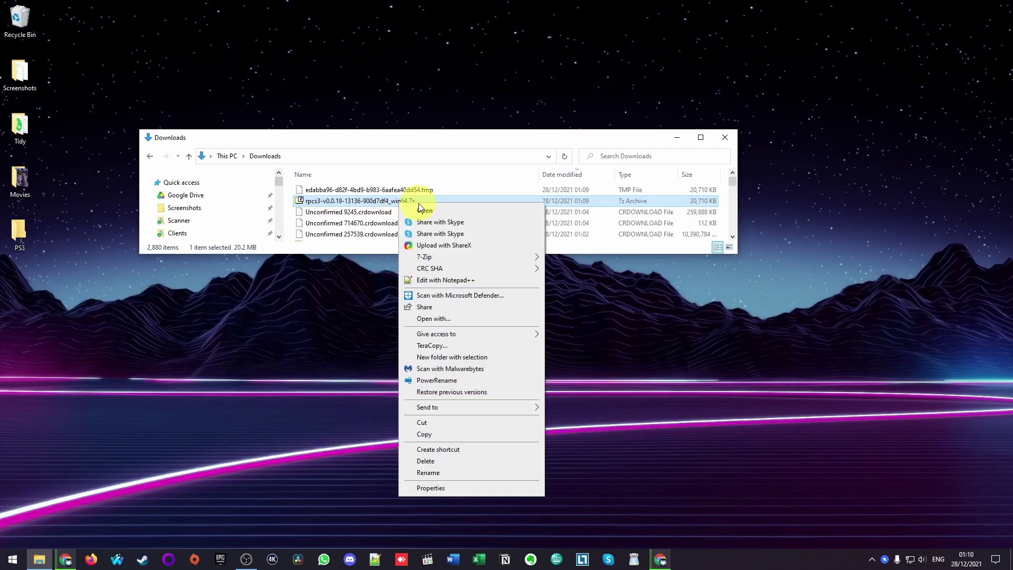
mouse_move(422, 257)
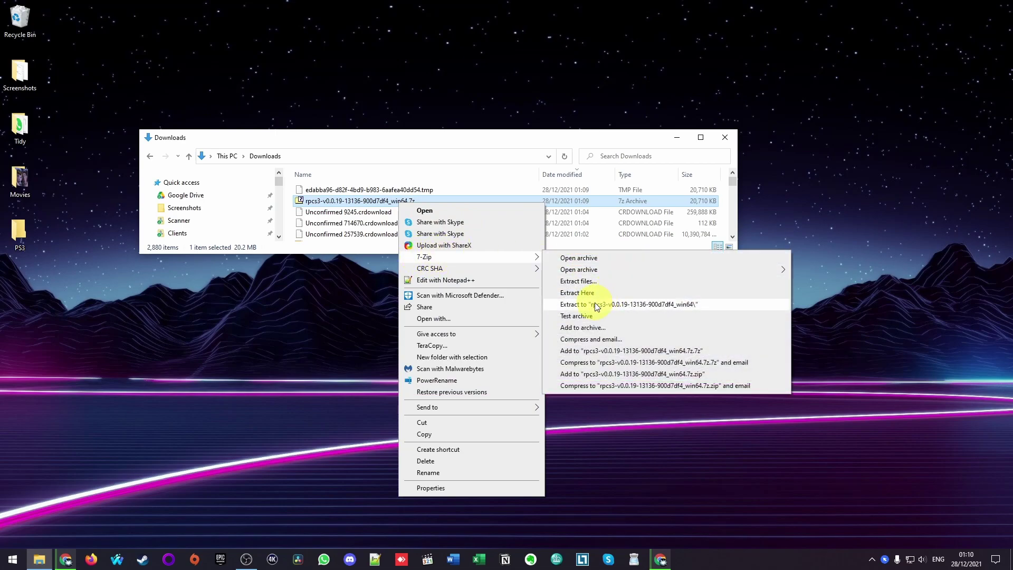
left_click(655, 305)
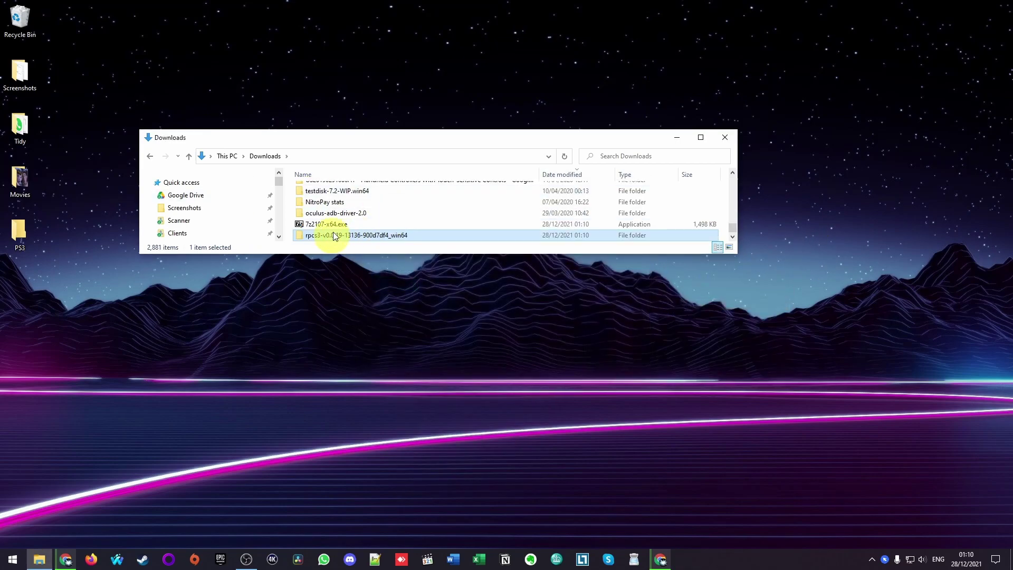
double_click(350, 234)
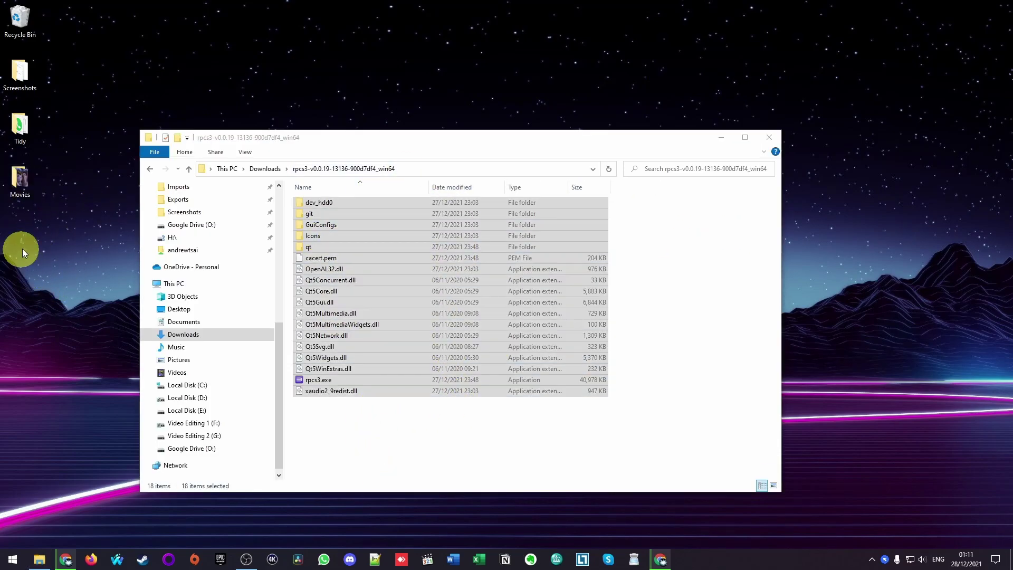
Create an RPCS3 folder on the desktop, move all 18 extracted files into it, and open it
right_click(24, 245)
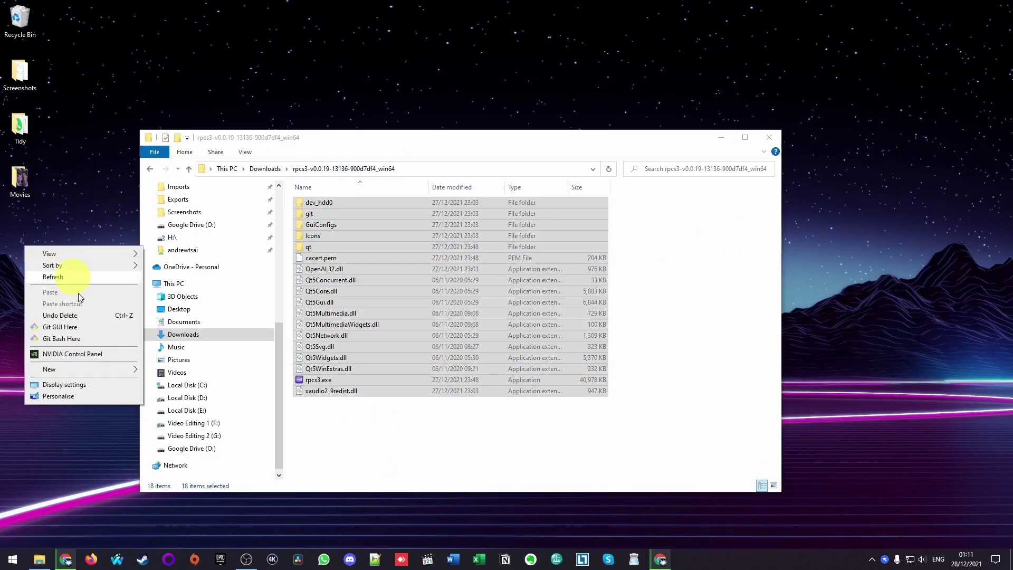
mouse_move(93, 370)
left_click(192, 373)
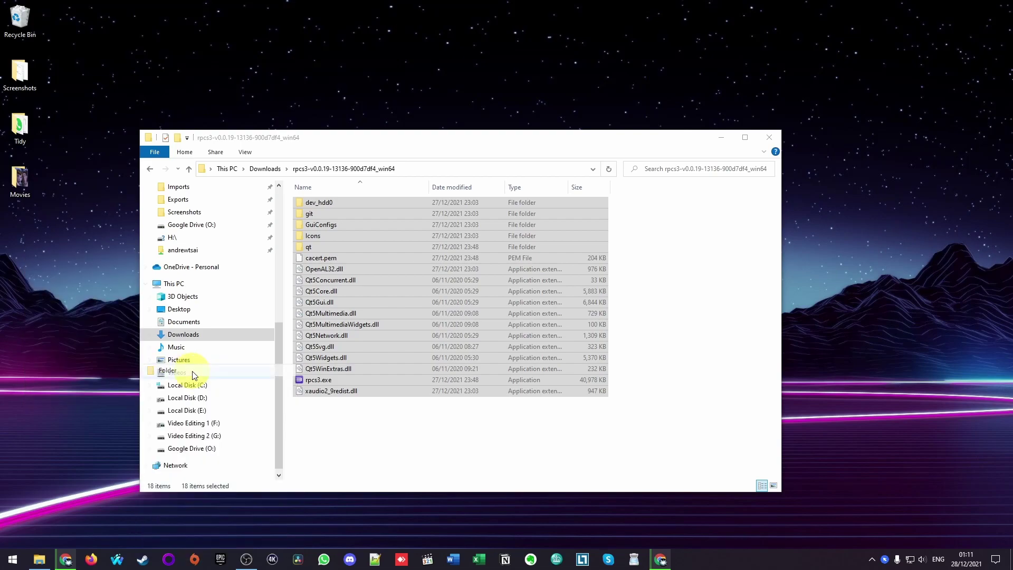
type("RPCS3")
key("Return")
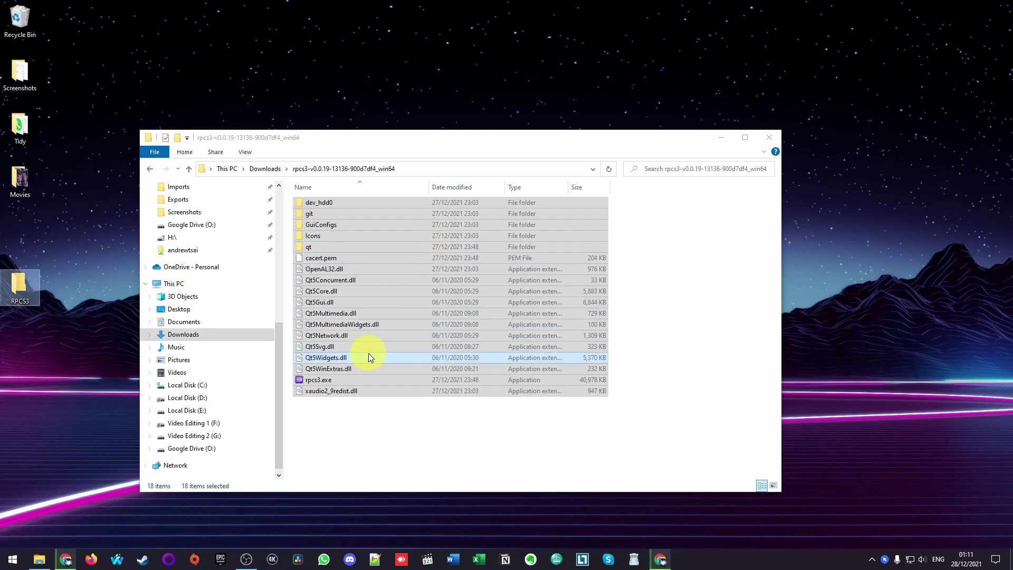
left_click_drag(368, 353, 23, 286)
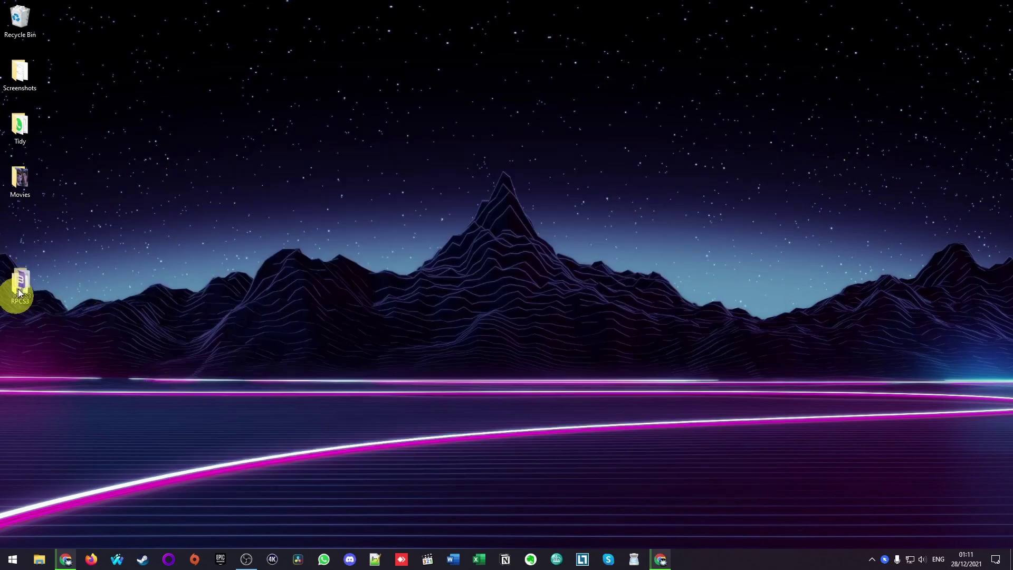
mouse_move(17, 291)
left_mouse_down()
mouse_move(25, 251)
mouse_move(20, 289)
left_mouse_up()
left_click(285, 274)
double_click(20, 286)
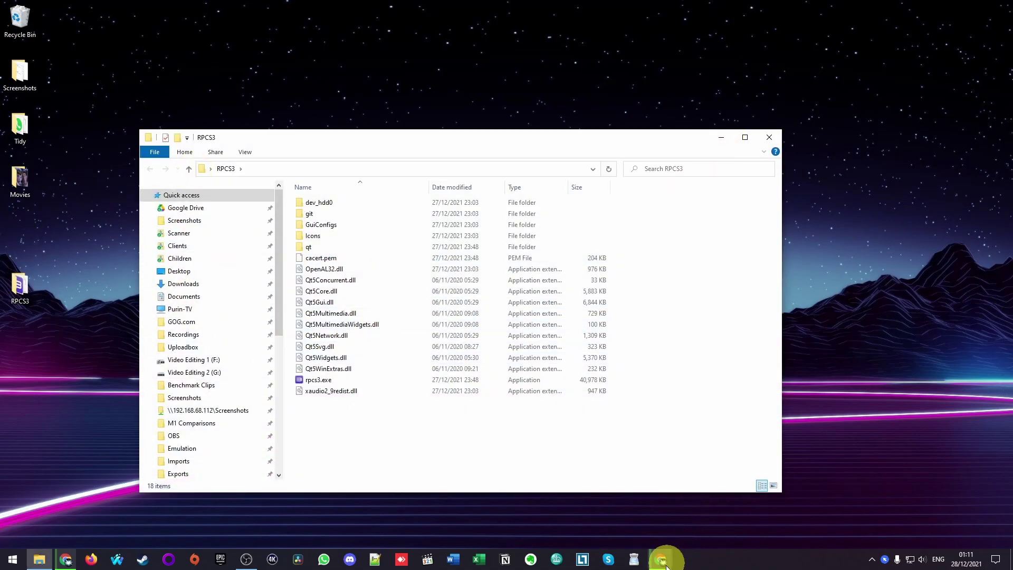
Go to the PS3 system software page in Chrome and find the 4.88 update download
mouse_move(667, 562)
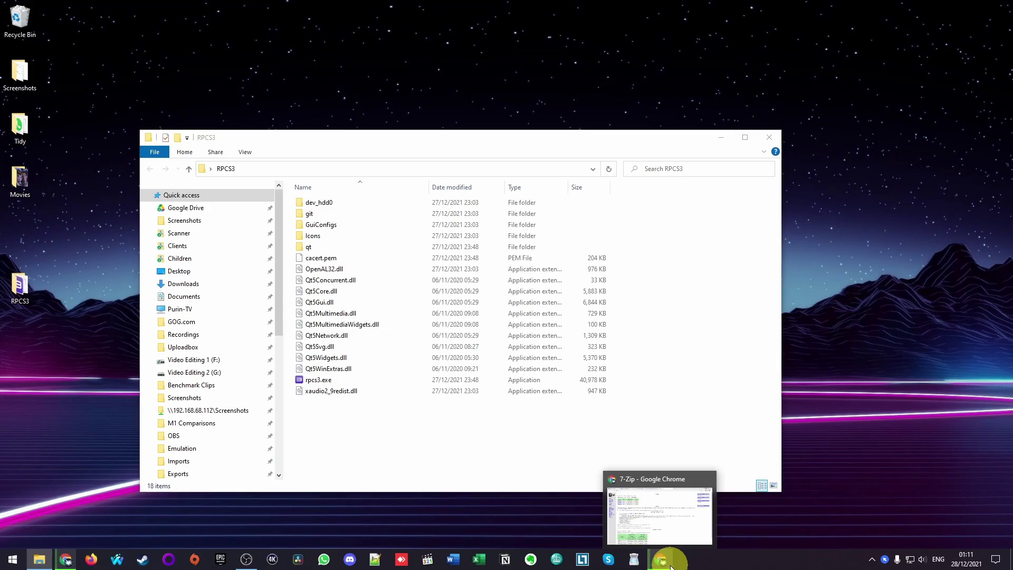
left_click(659, 514)
left_click(311, 9)
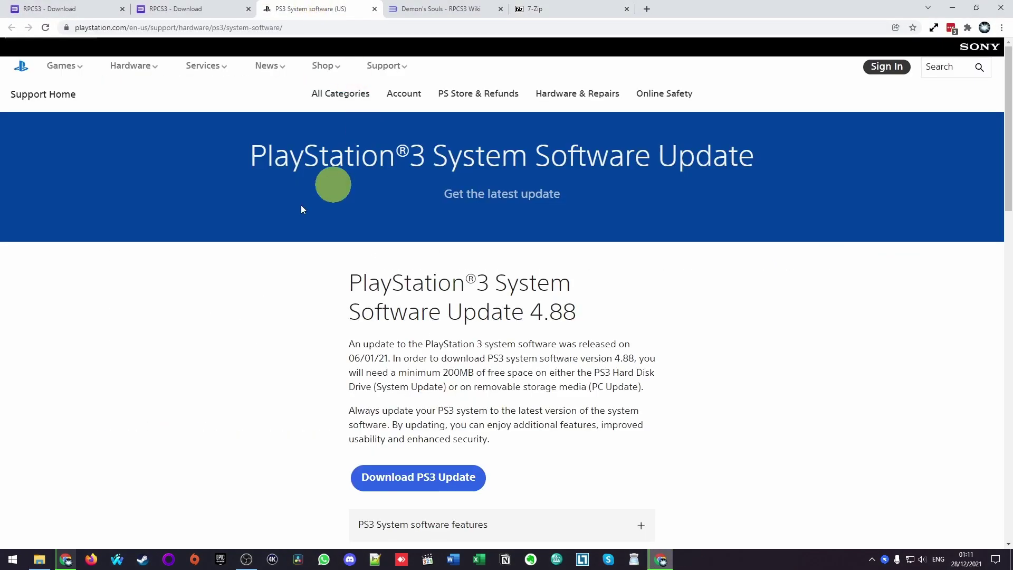
left_click(160, 32)
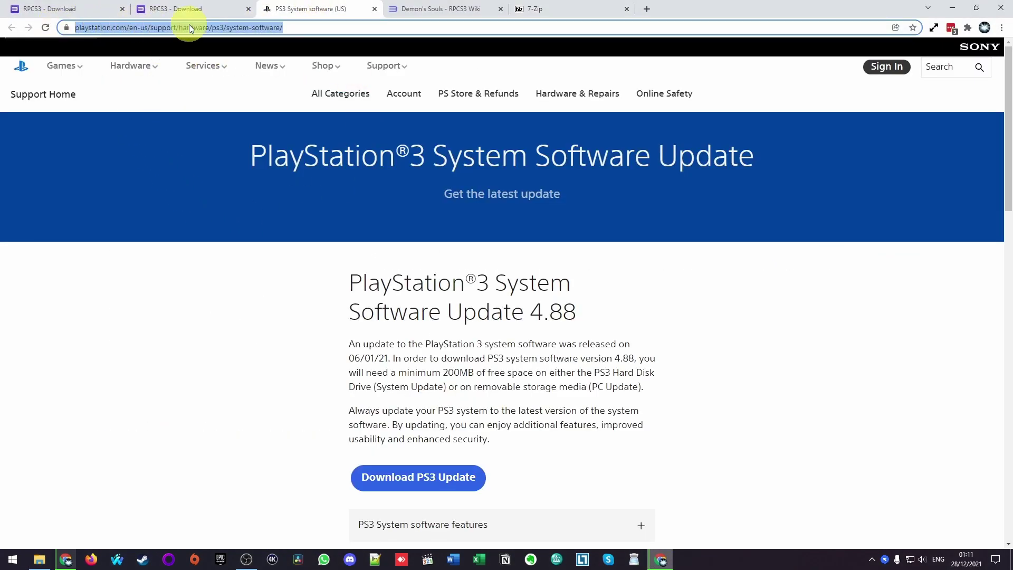
left_click(244, 316)
scroll(501, 311, "down", 2)
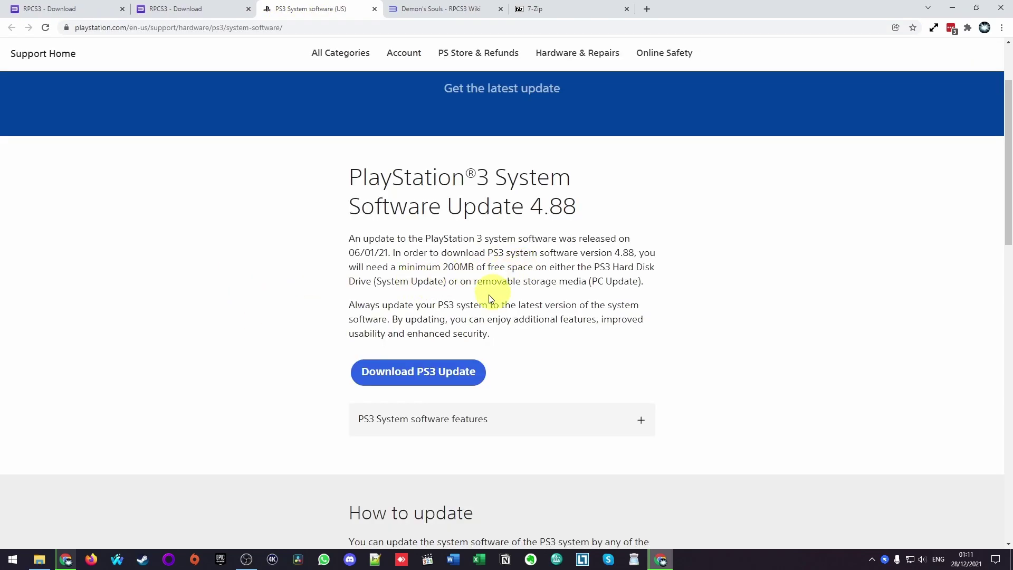
left_click_drag(576, 204, 530, 198)
left_click(530, 200)
left_click(411, 381)
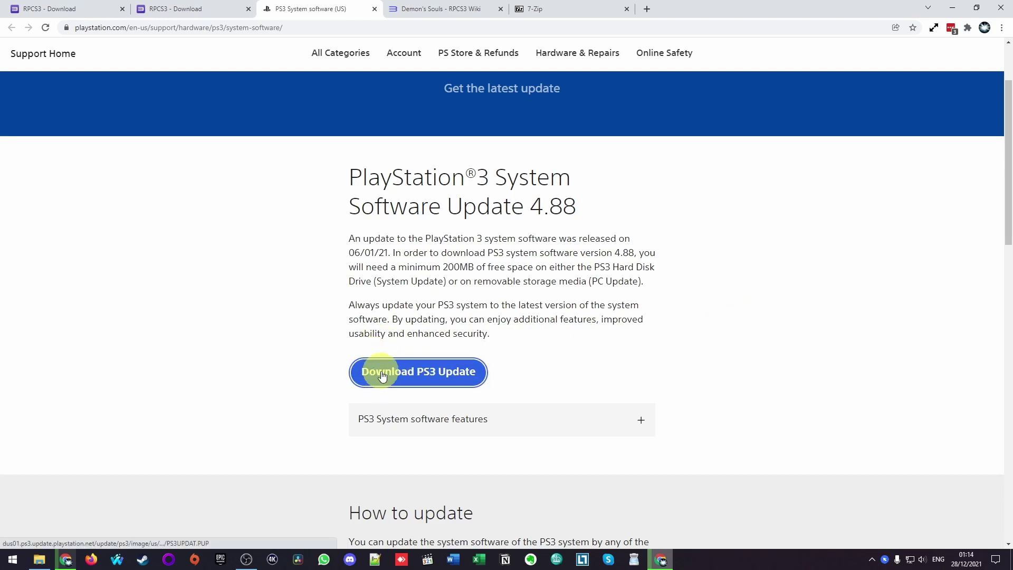
Save PS3UPDAT.PUP into the desktop RPCS3 folder, keep the download, and open that folder
right_click(383, 375)
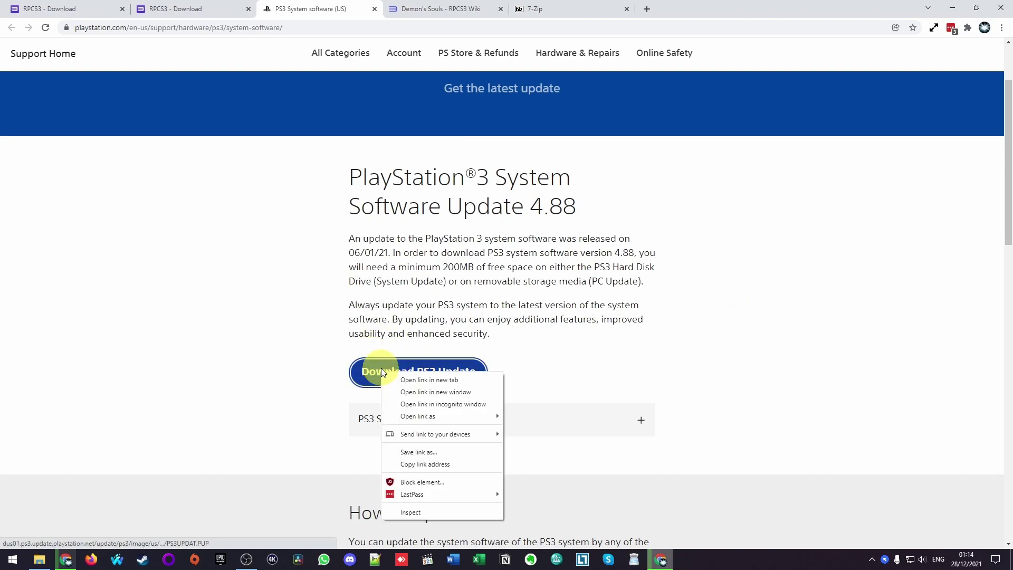
left_click(418, 452)
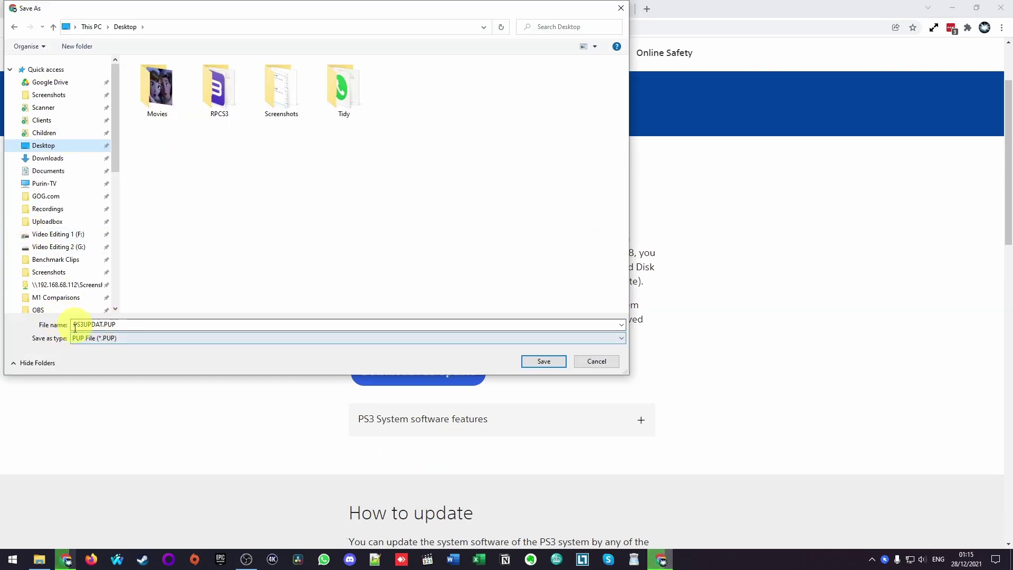
double_click(219, 94)
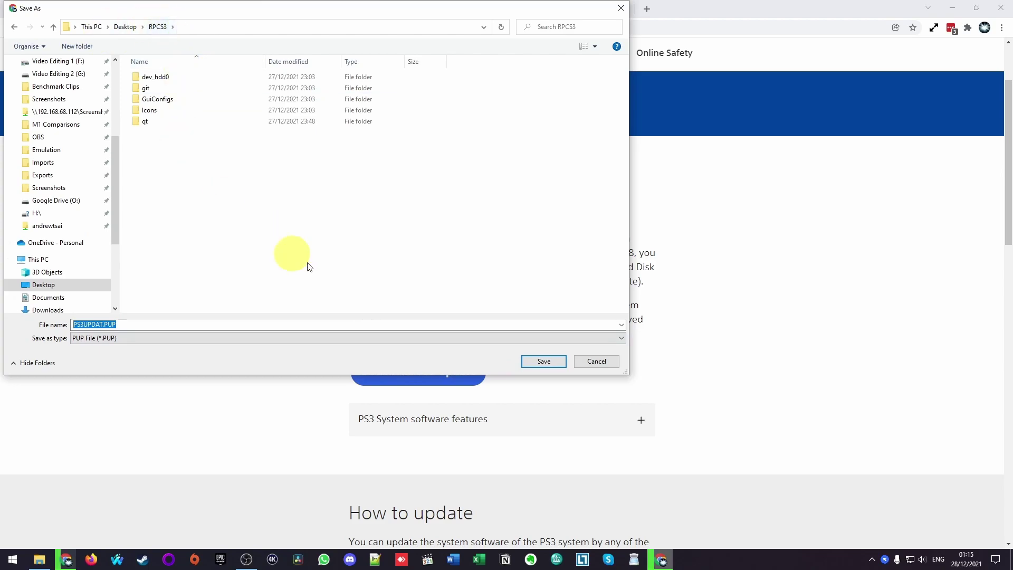
left_click(553, 362)
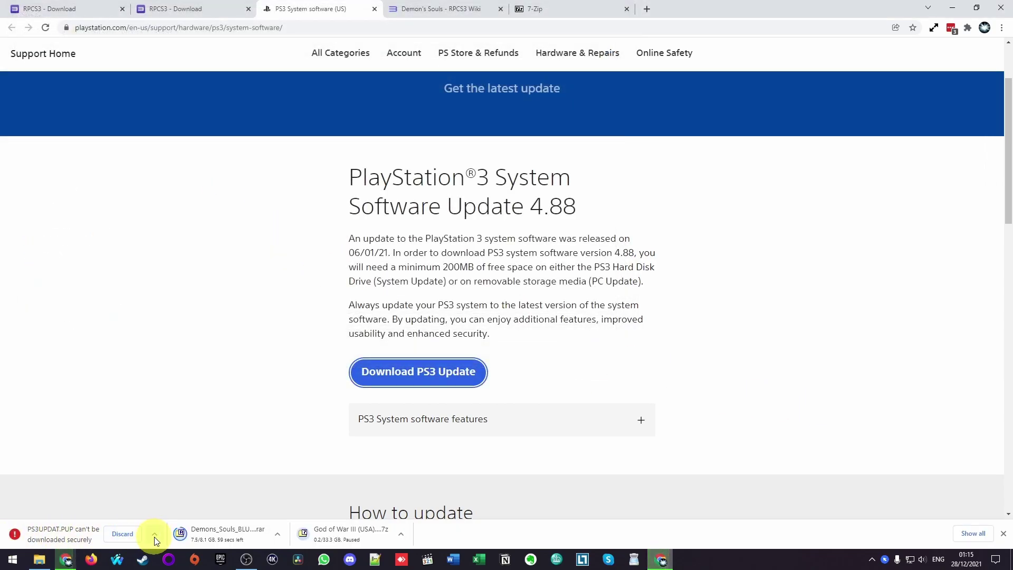
left_click(154, 534)
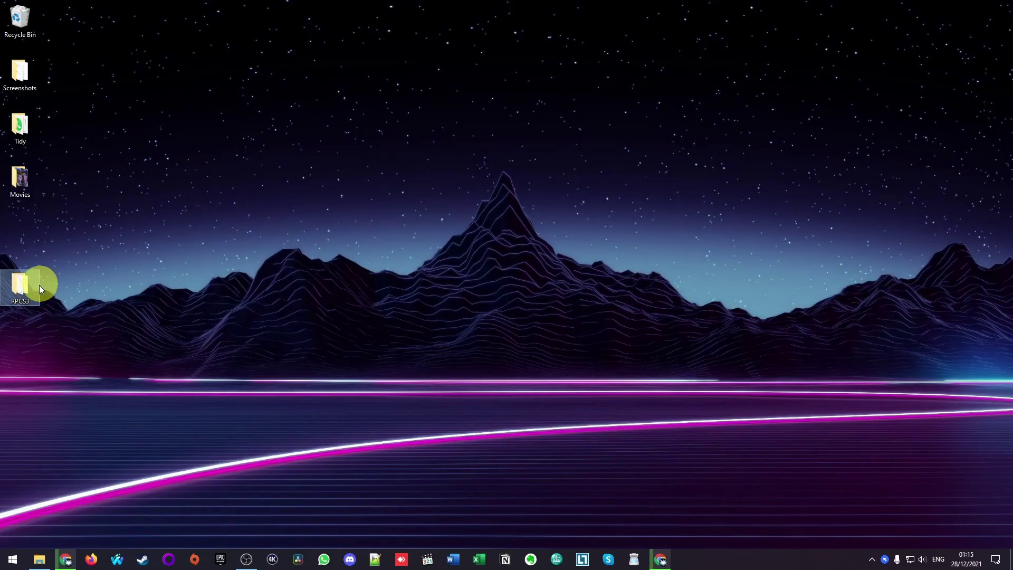
double_click(30, 284)
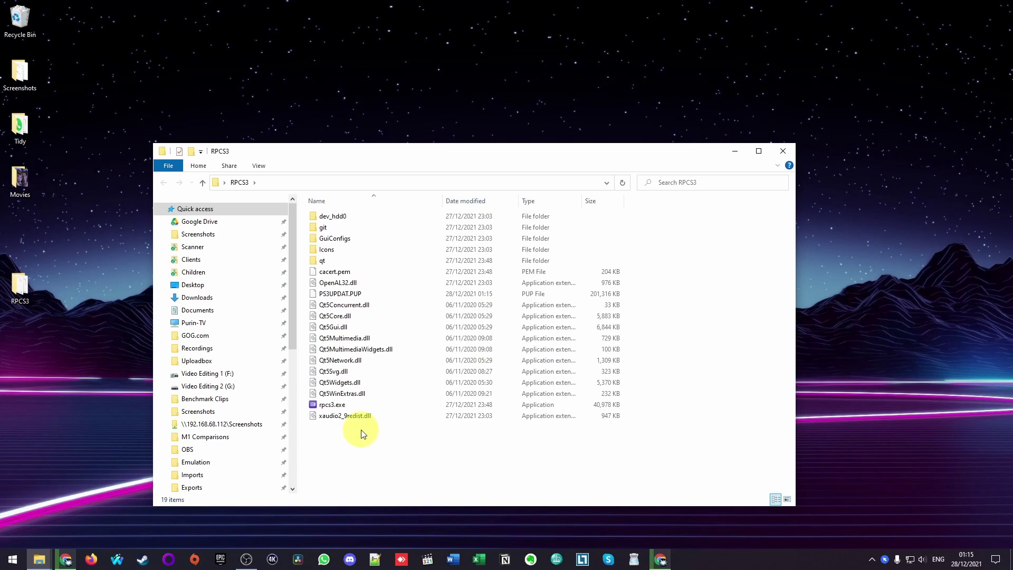
Launch rpcs3.exe and dismiss the Quickstart welcome screen
left_click(353, 407)
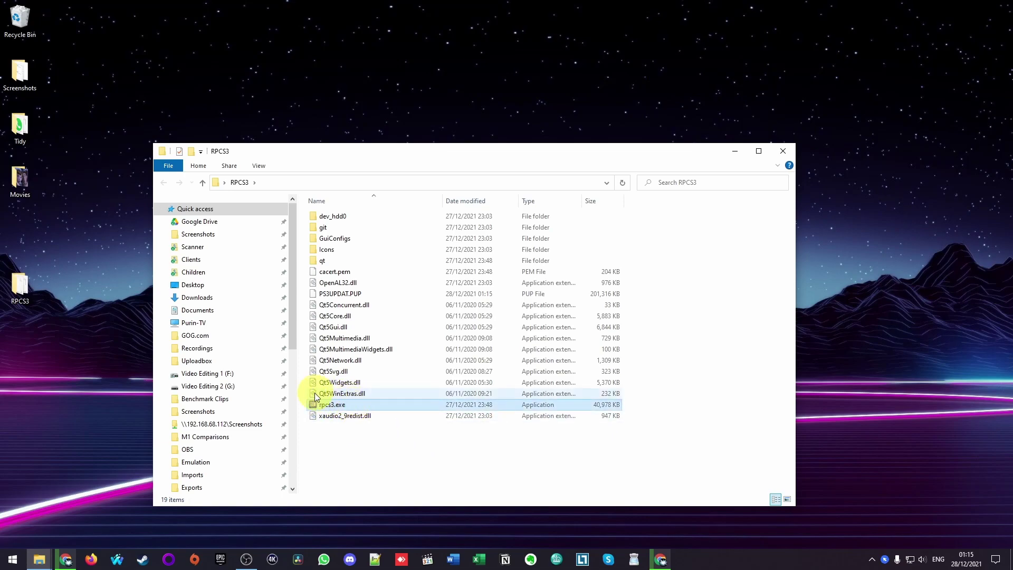
double_click(342, 405)
left_click(734, 151)
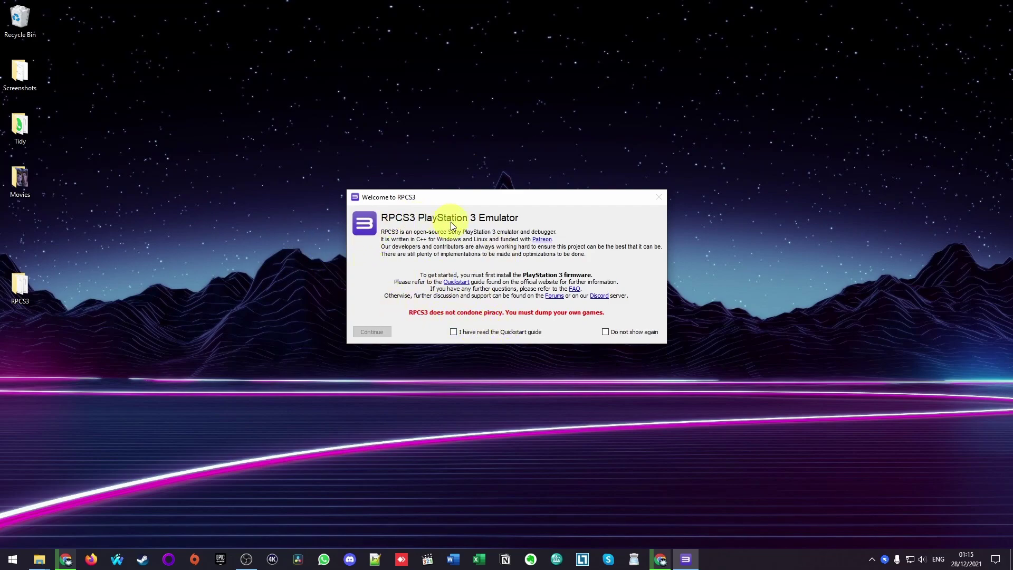
left_click(457, 330)
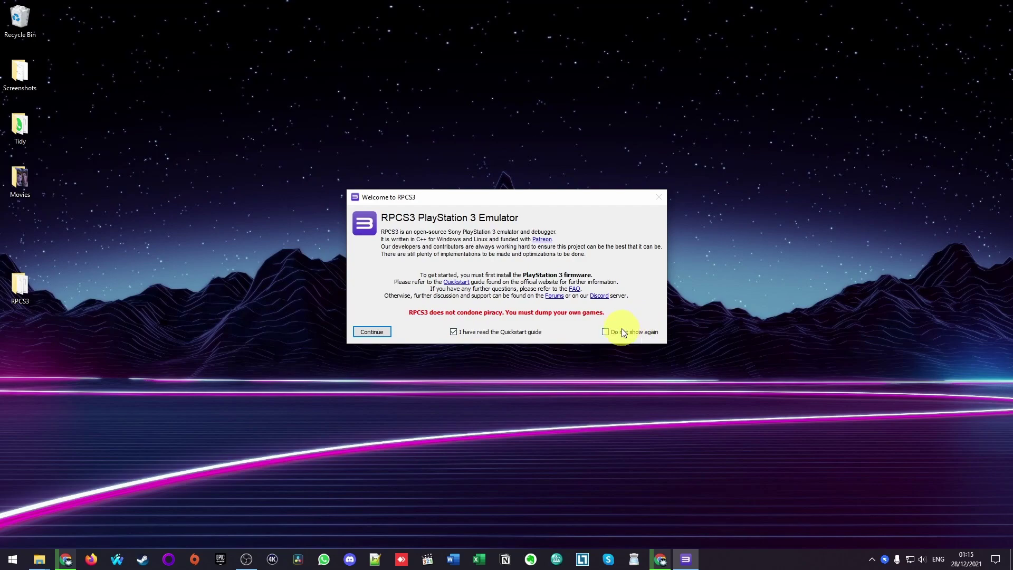
left_click(377, 331)
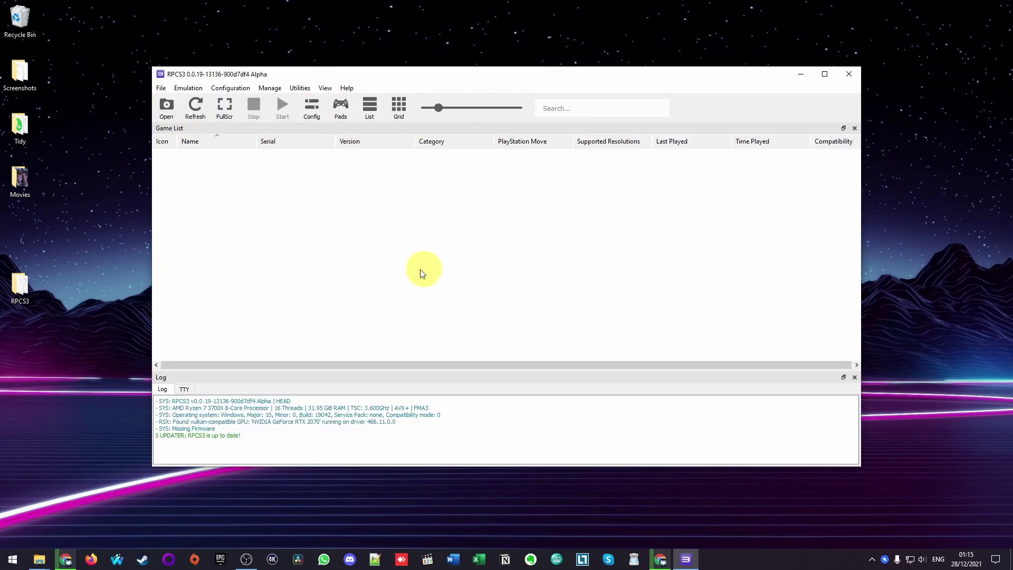
Install the PS3UPDAT.PUP firmware 4.88 through File > Install Firmware
left_click(162, 89)
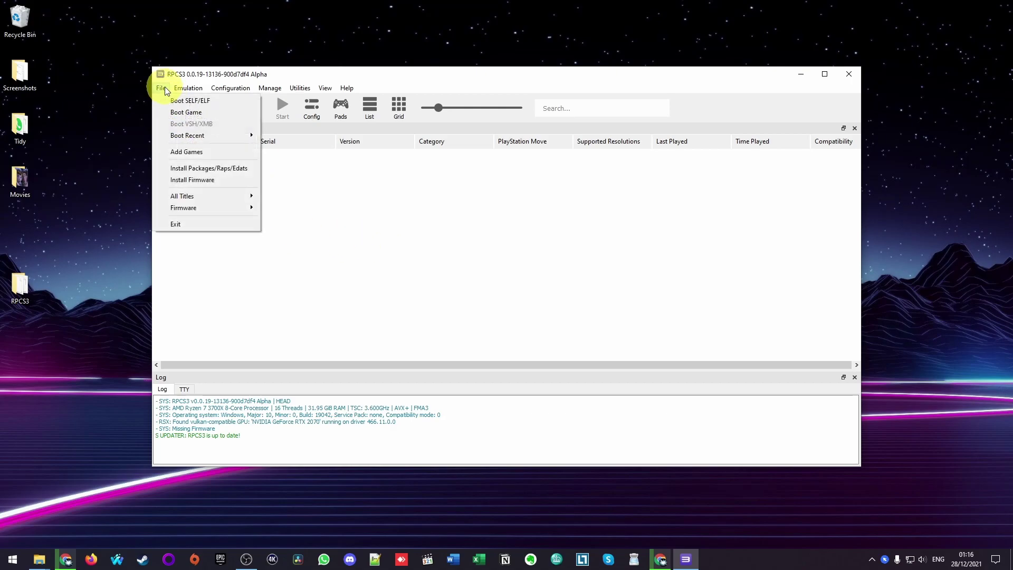
left_click(195, 180)
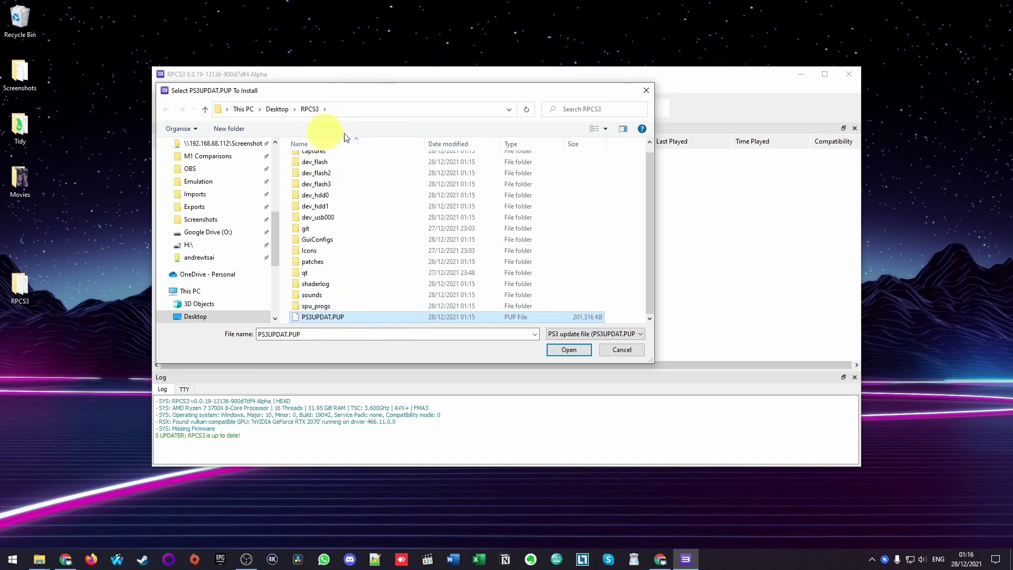
left_click(576, 350)
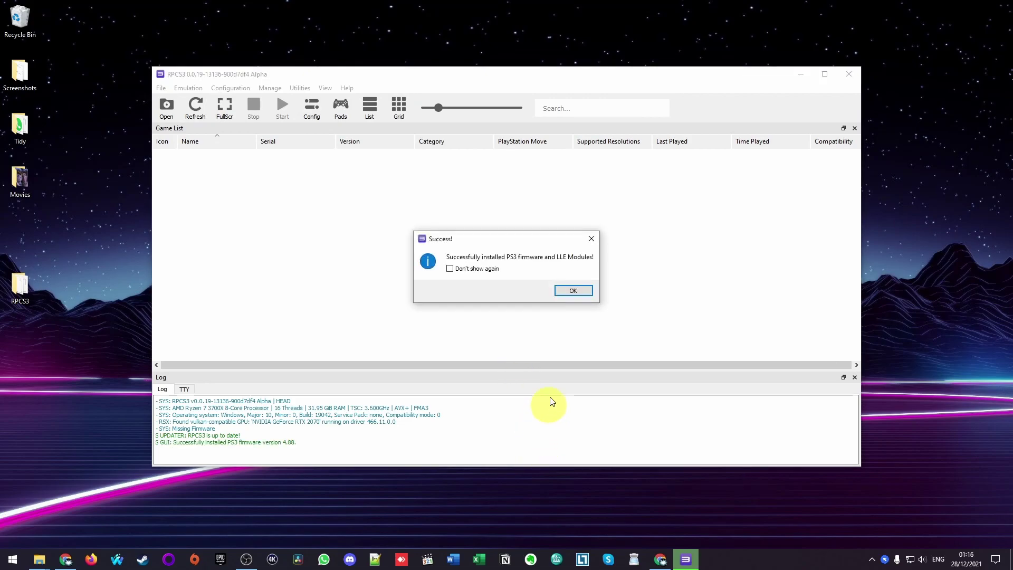
left_click(576, 291)
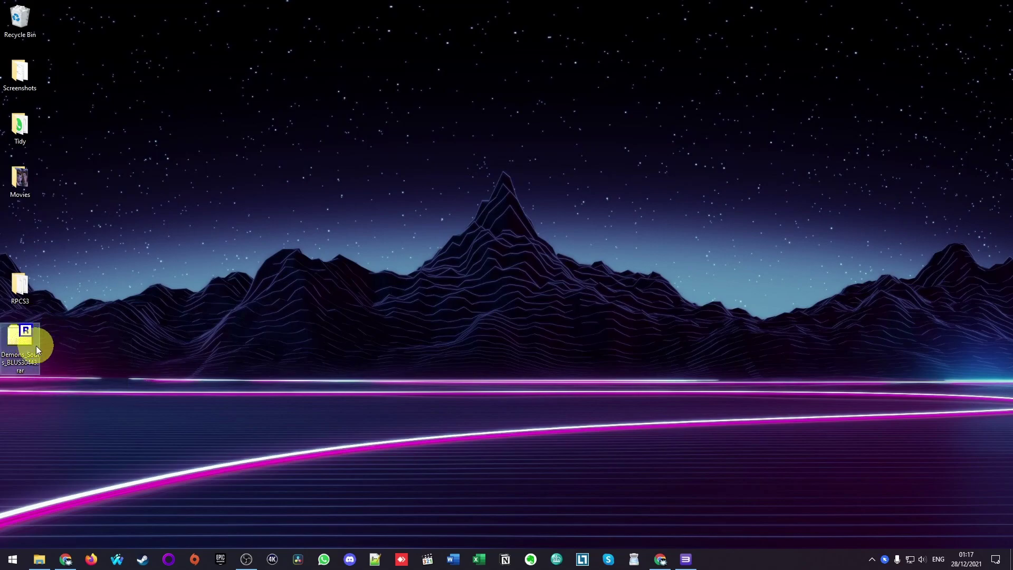
Search Google for 'demon souls ps3 iso', scroll through the results, then minimise Chrome
left_click(66, 558)
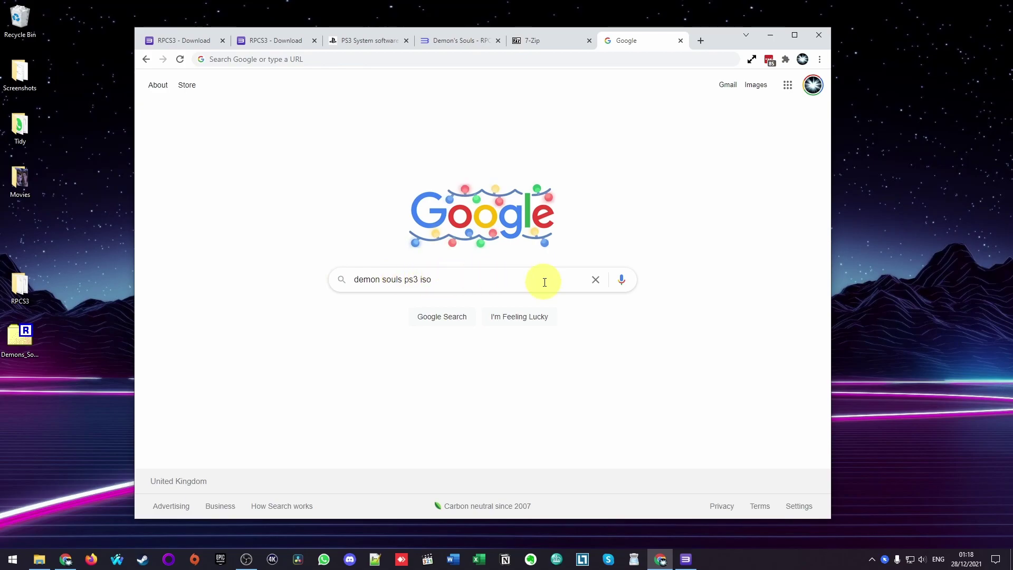
left_click(447, 323)
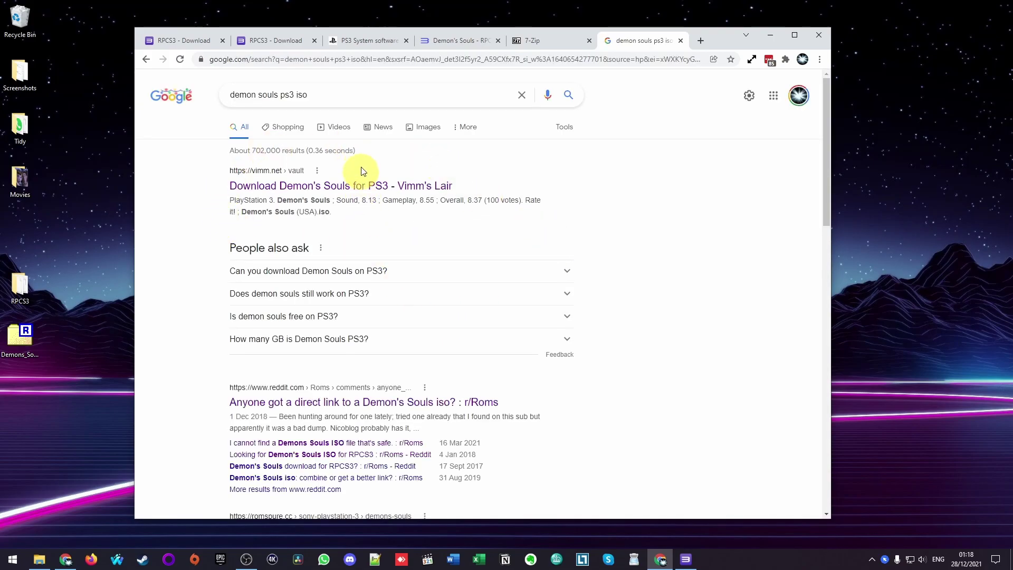
scroll(357, 286, "down", 2)
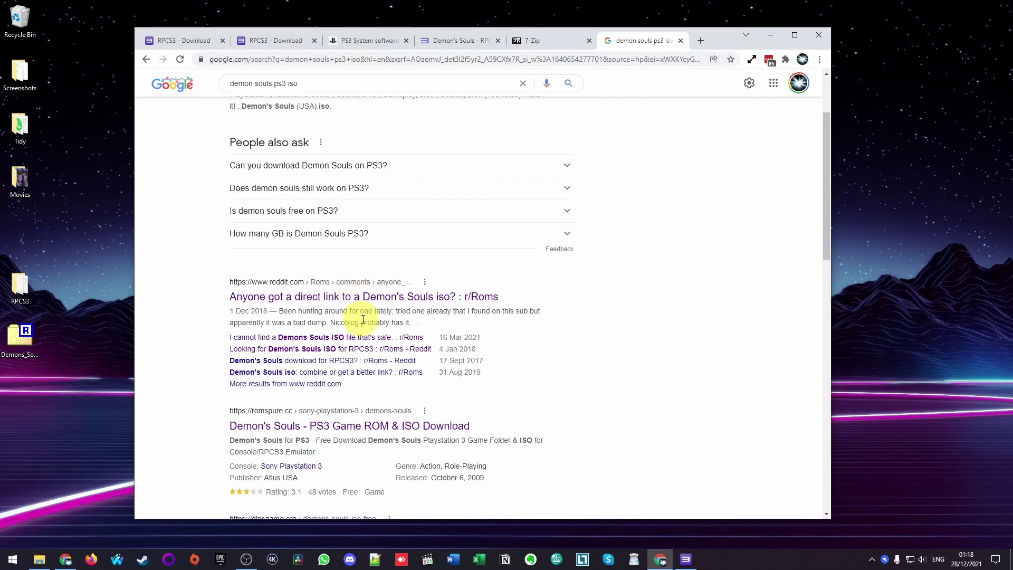
scroll(385, 264, "up", 2)
scroll(502, 260, "down", 3)
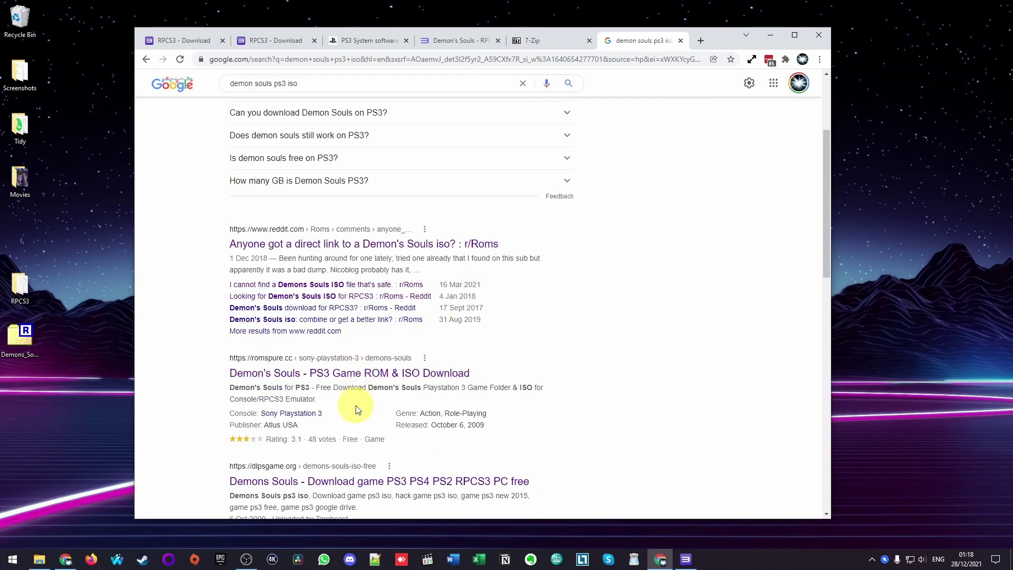
left_click(16, 348)
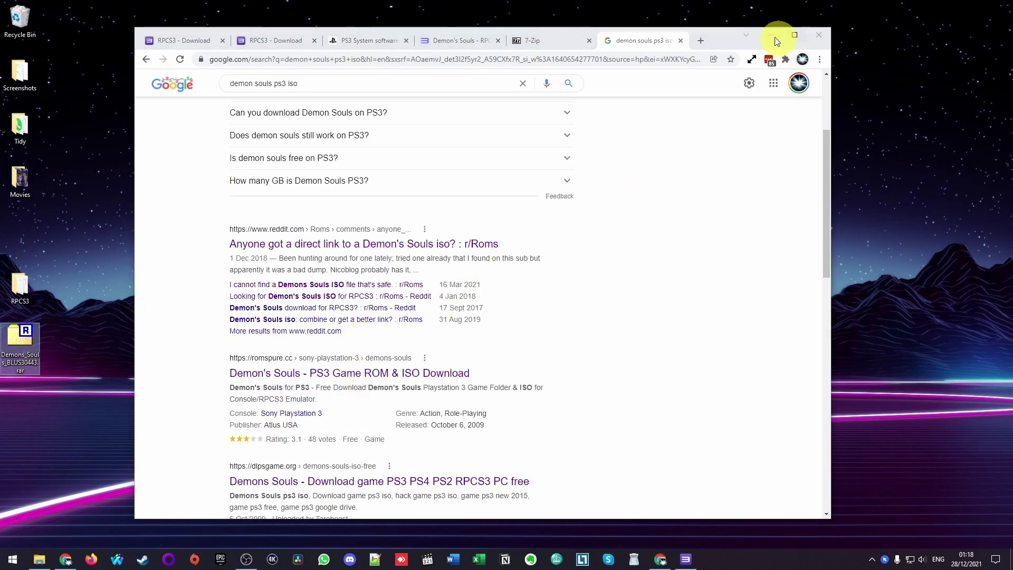
left_click(770, 38)
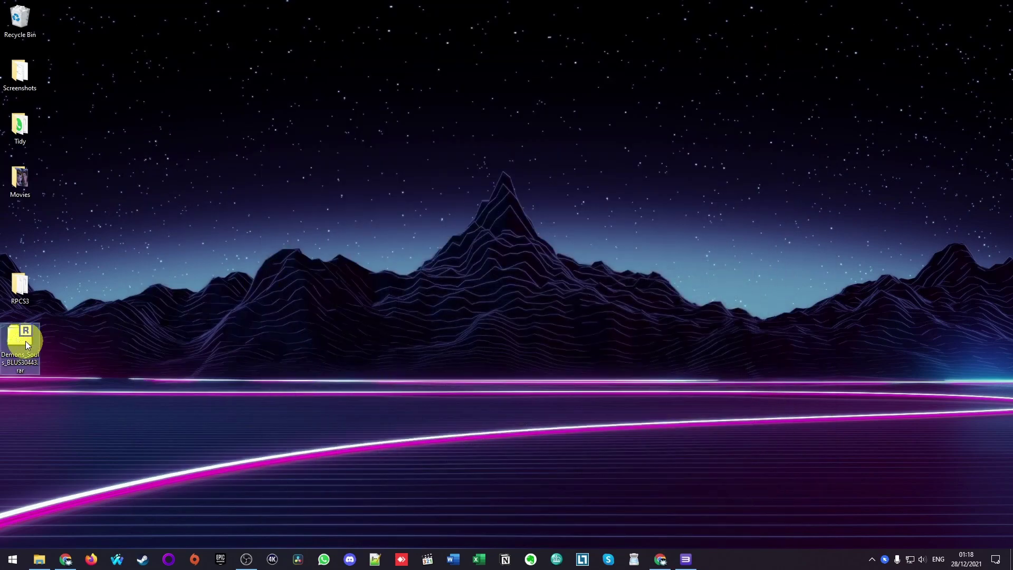
Extract the Demons_Souls_BLUS30443 archive with 7-Zip into a Demons_Souls_BLUS30443 desktop folder
right_click(25, 344)
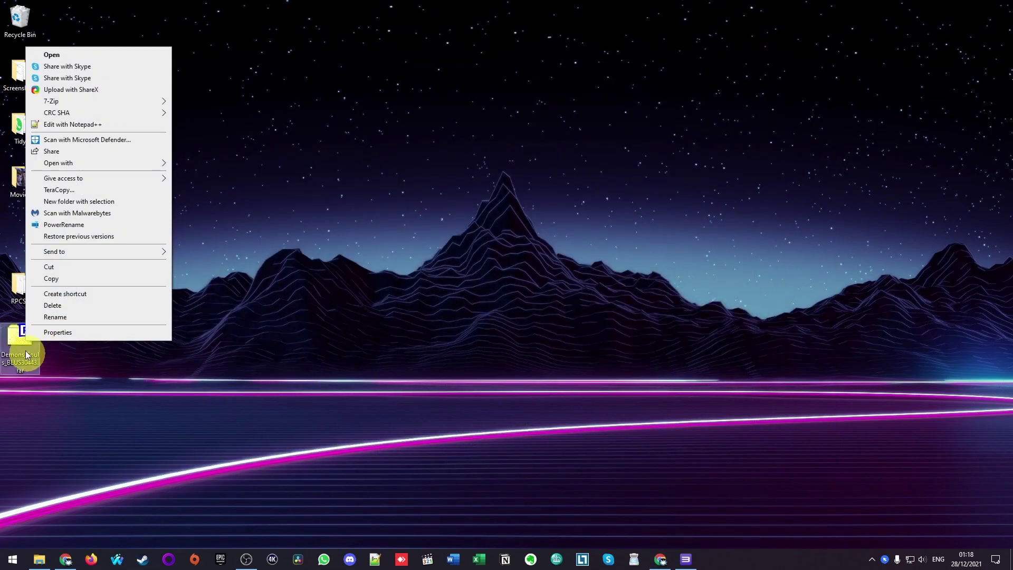
mouse_move(102, 101)
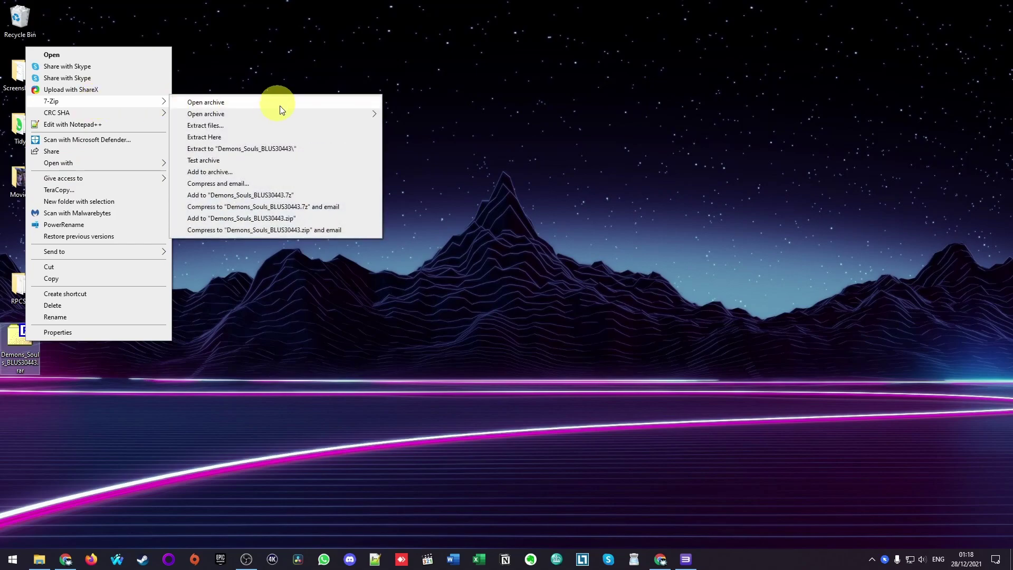
left_click(274, 153)
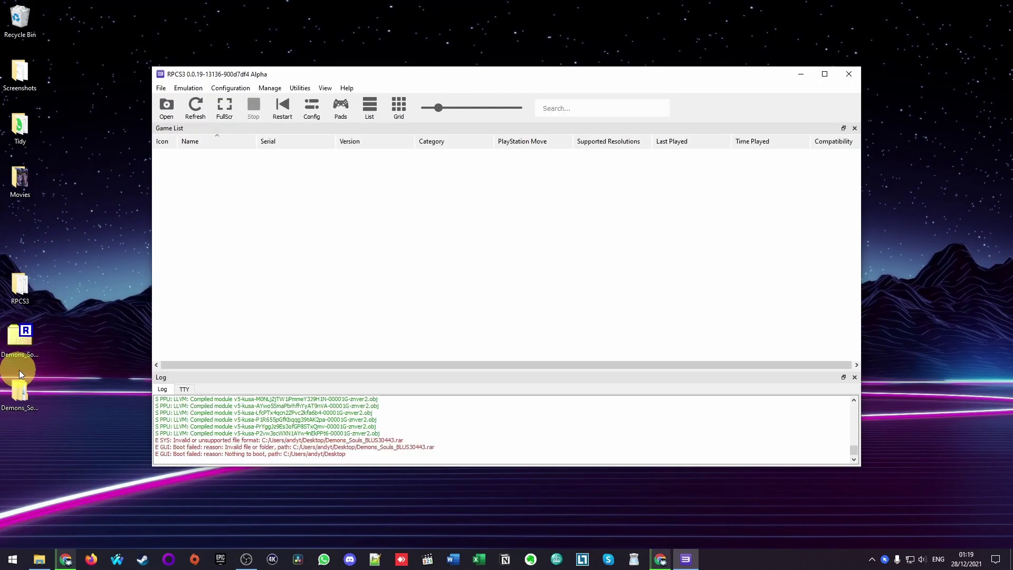
left_click(21, 395)
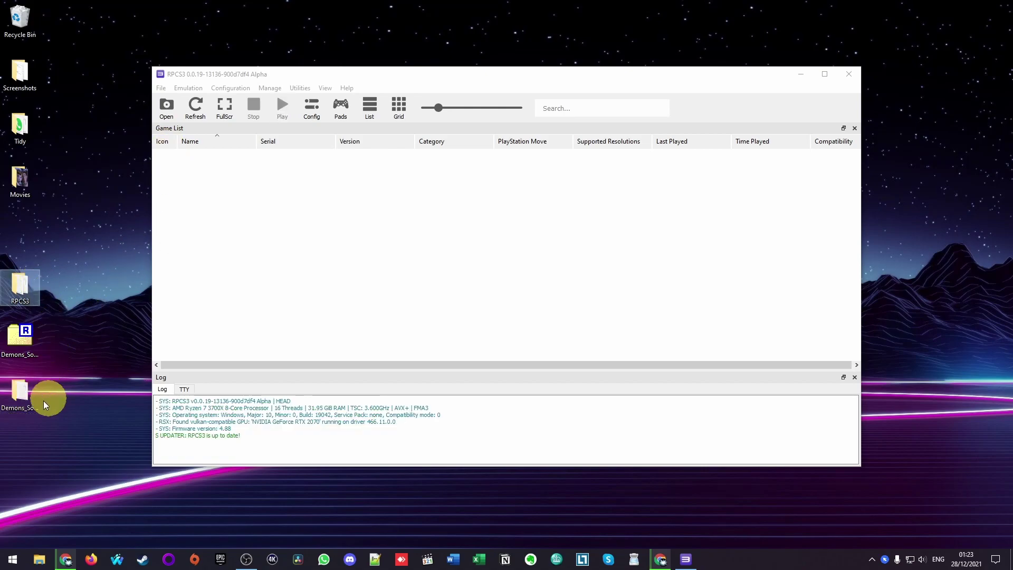
Add the Desktop > Demons_Souls_BLUS30443 > Demons Souls BLUS30443 folder to RPCS3's game list
left_click(30, 398)
left_click(223, 221)
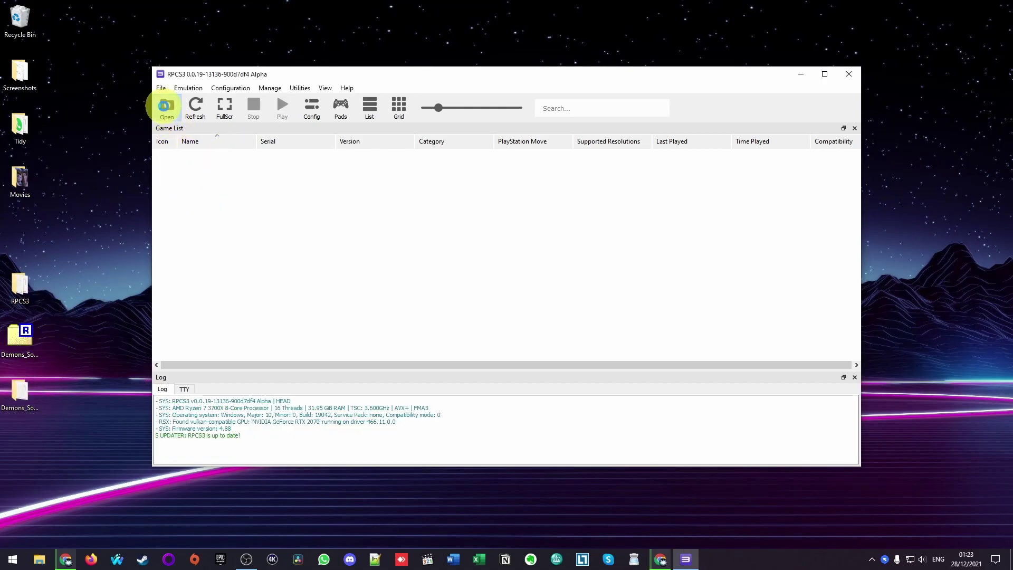
left_click(166, 107)
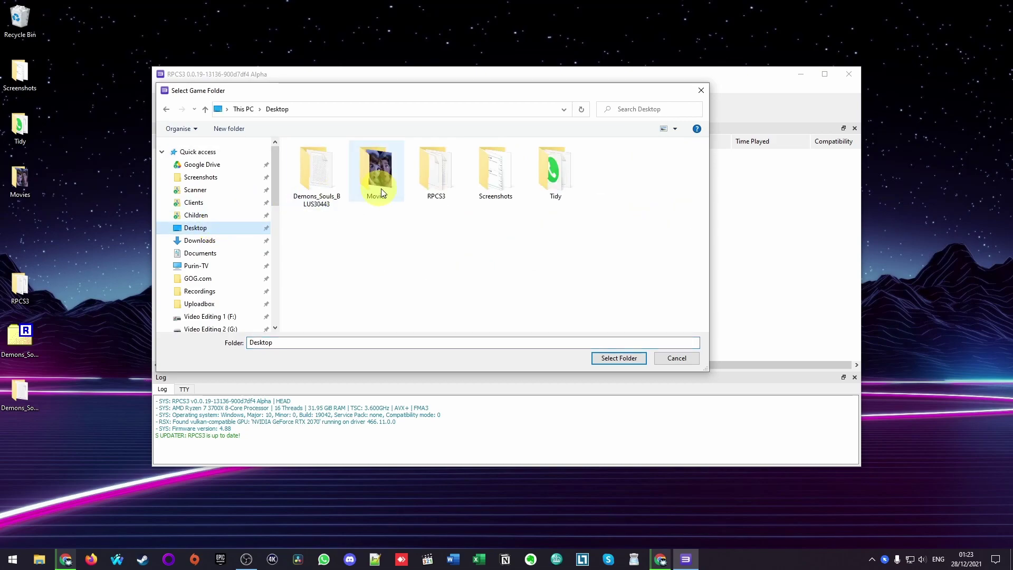
double_click(327, 185)
double_click(316, 162)
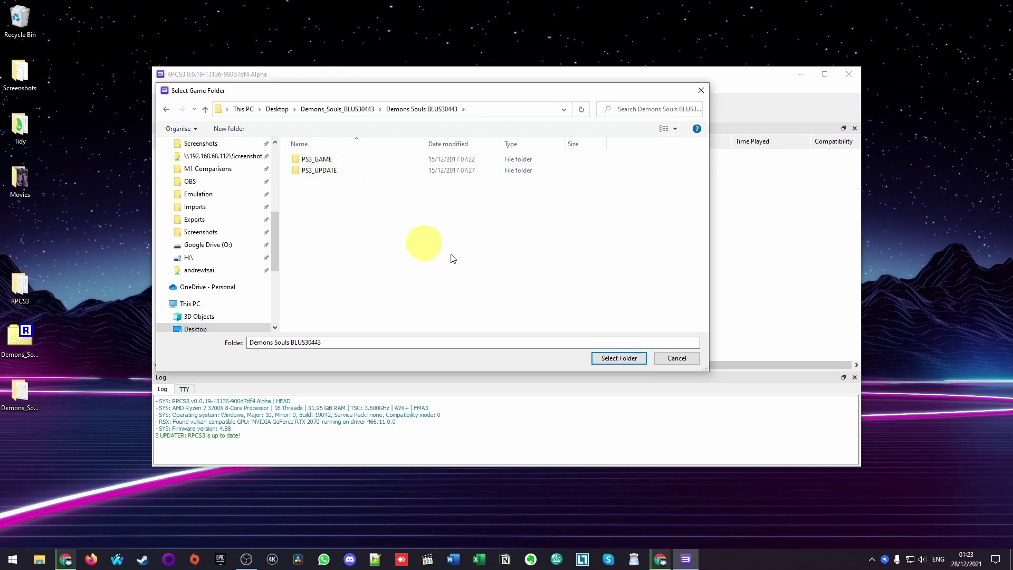
left_click(629, 359)
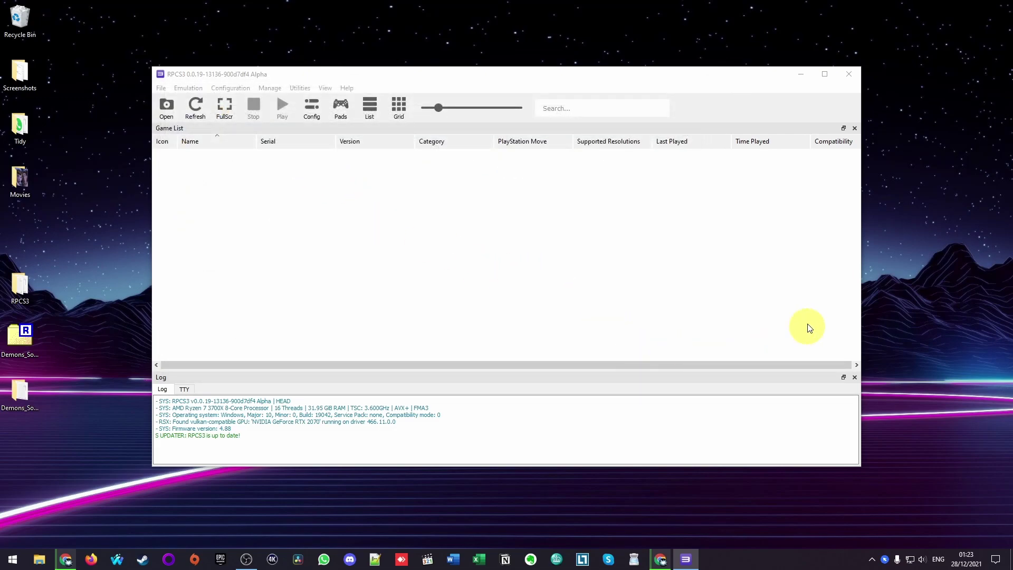
left_click(320, 169)
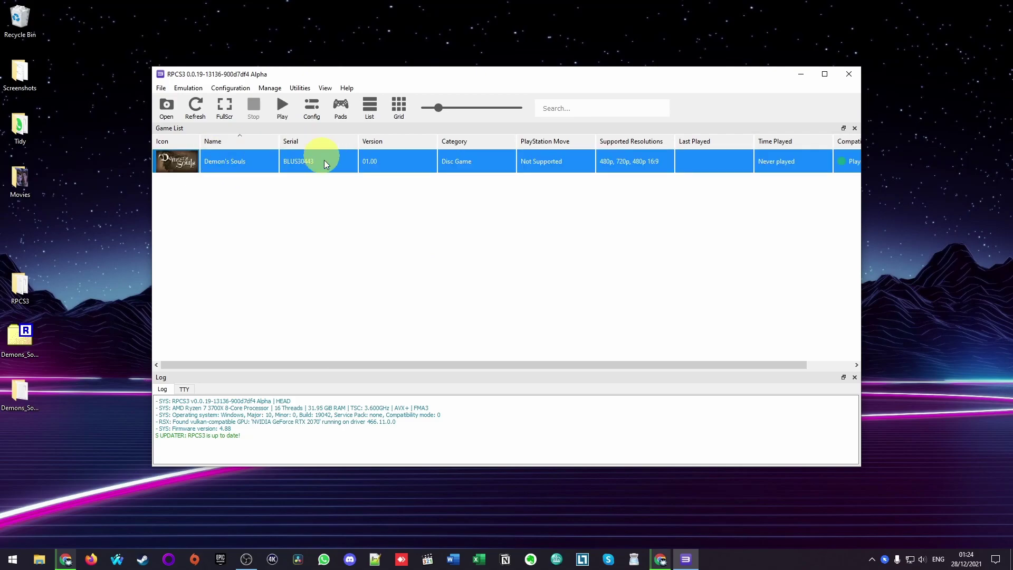
left_click(293, 234)
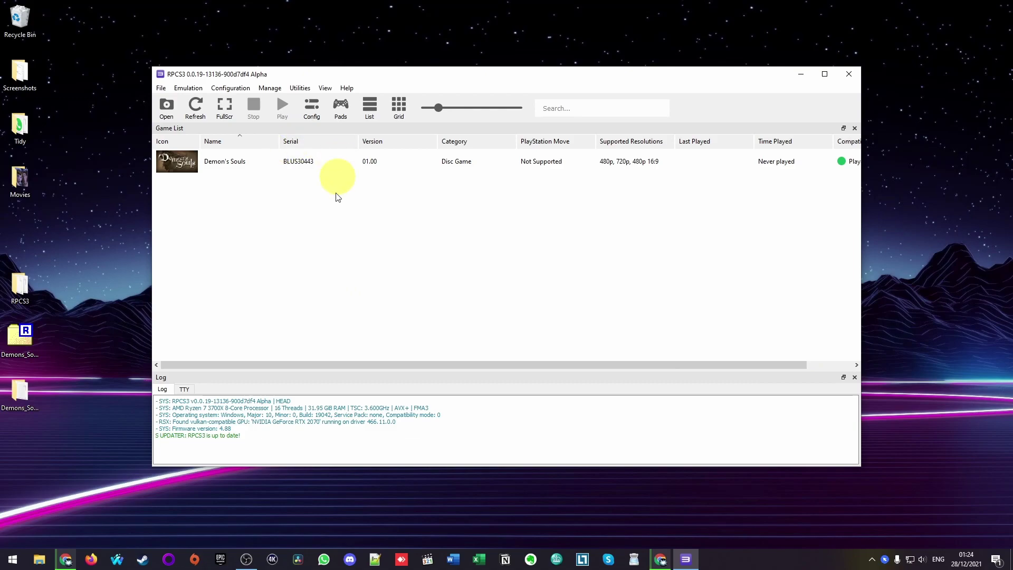
Set Player 1's input handler to XInput on XInput Pad #1 and save the pad settings
left_click(342, 111)
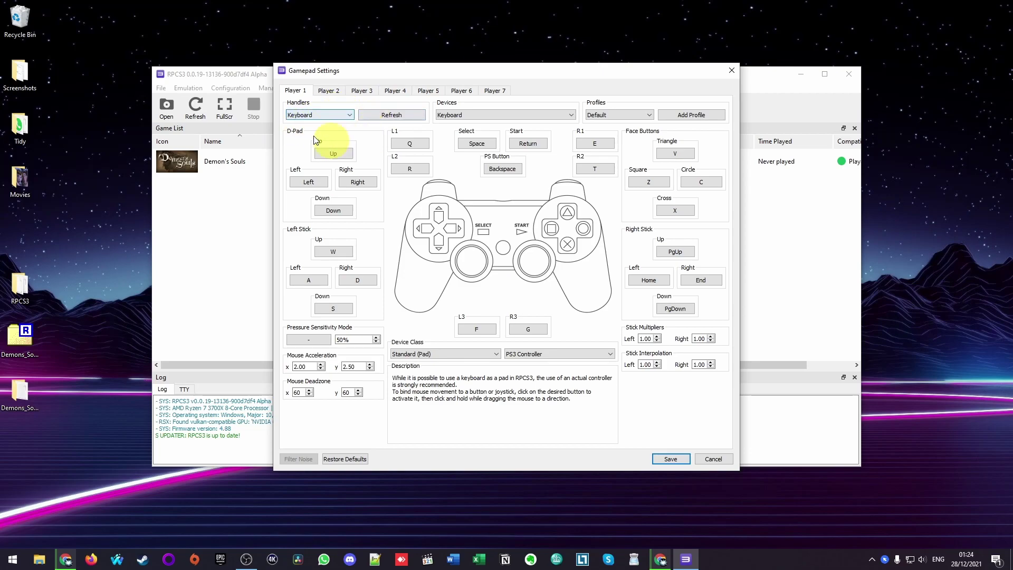
left_click(333, 116)
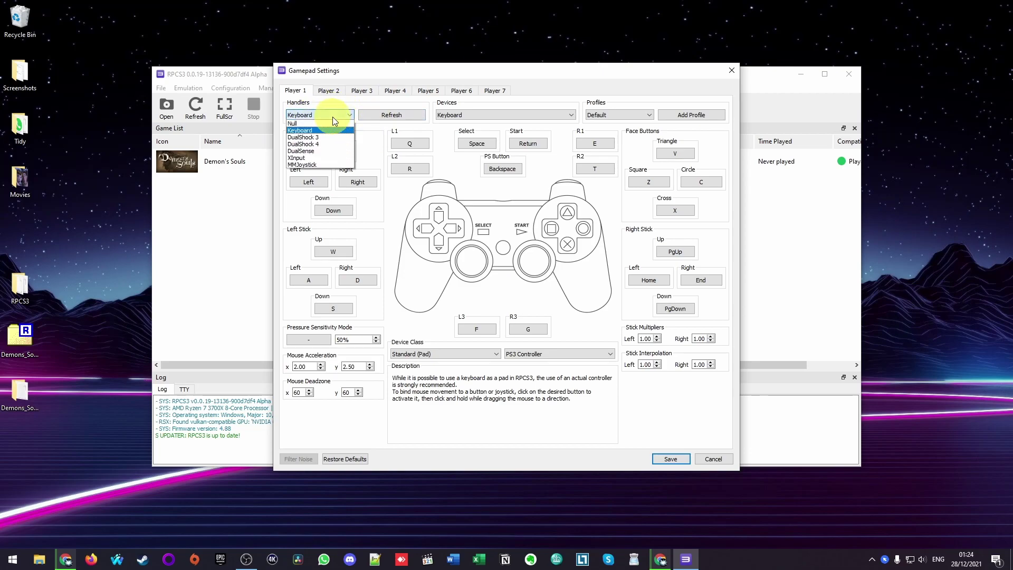
left_click(332, 158)
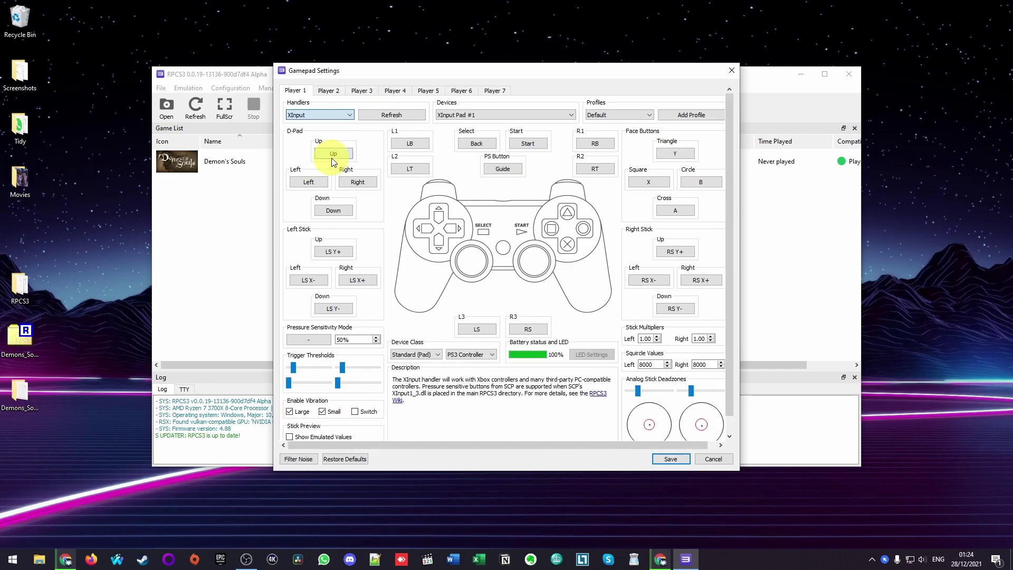
left_click_drag(731, 406, 728, 430)
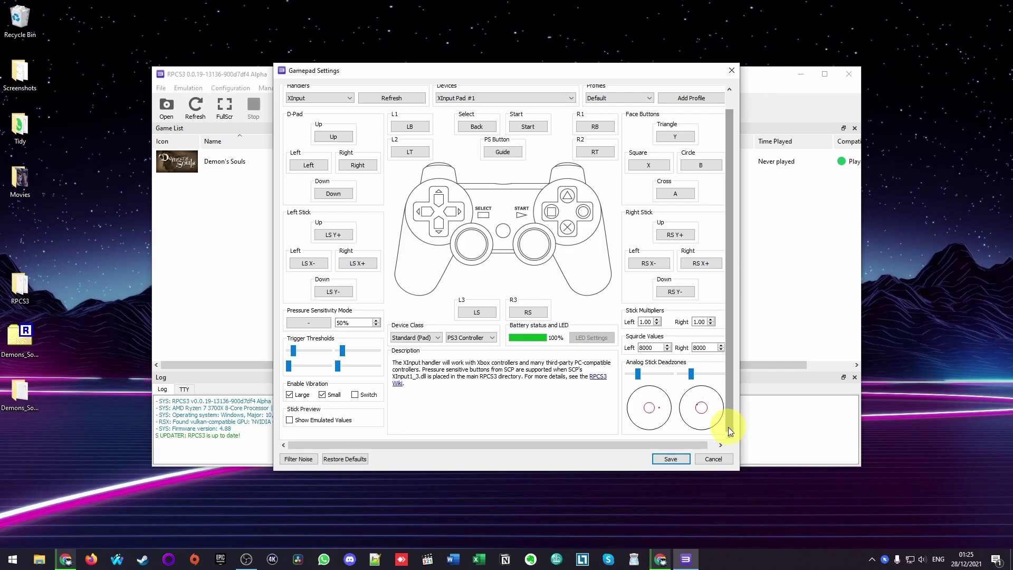
mouse_move(622, 407)
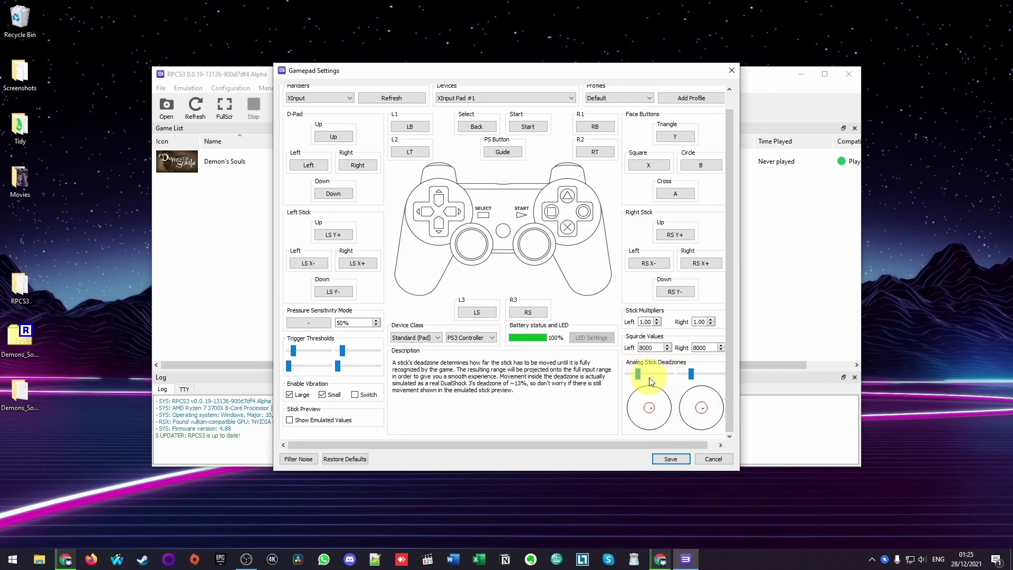
scroll(650, 382, "up", 1)
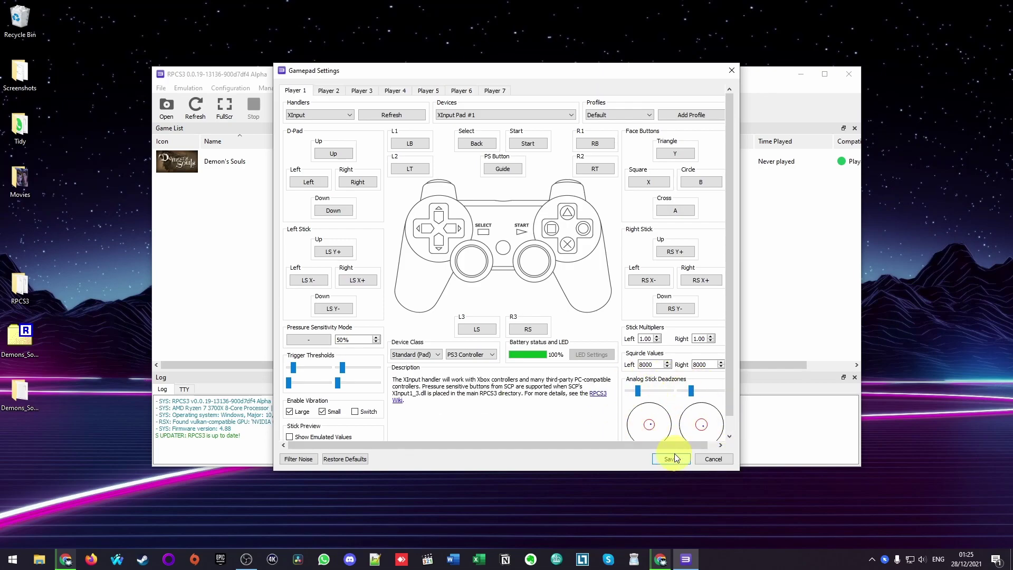
left_click(671, 459)
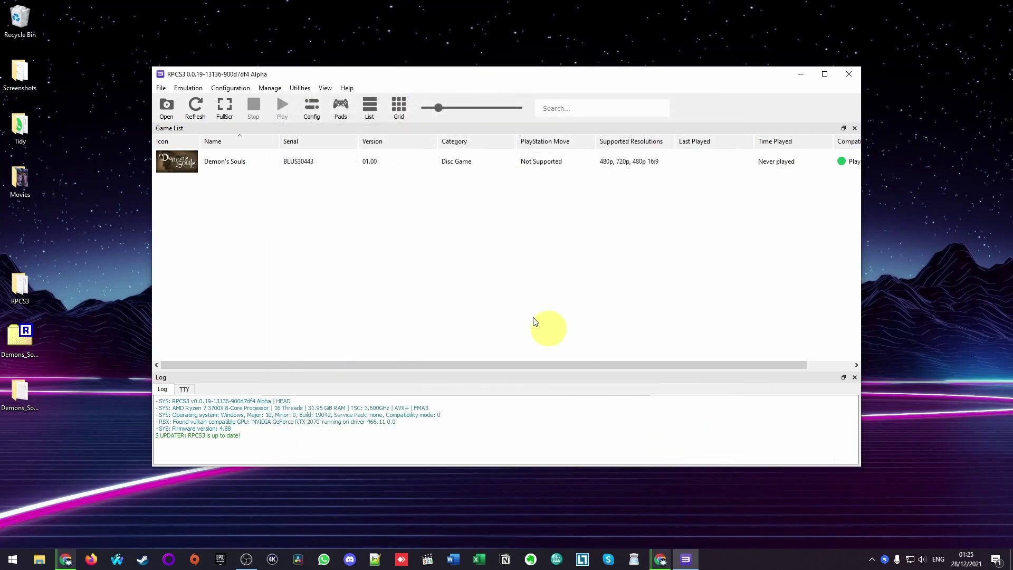
In the GPU settings, keep default resolution 1280x720, use 150% resolution scale, and save
left_click(312, 113)
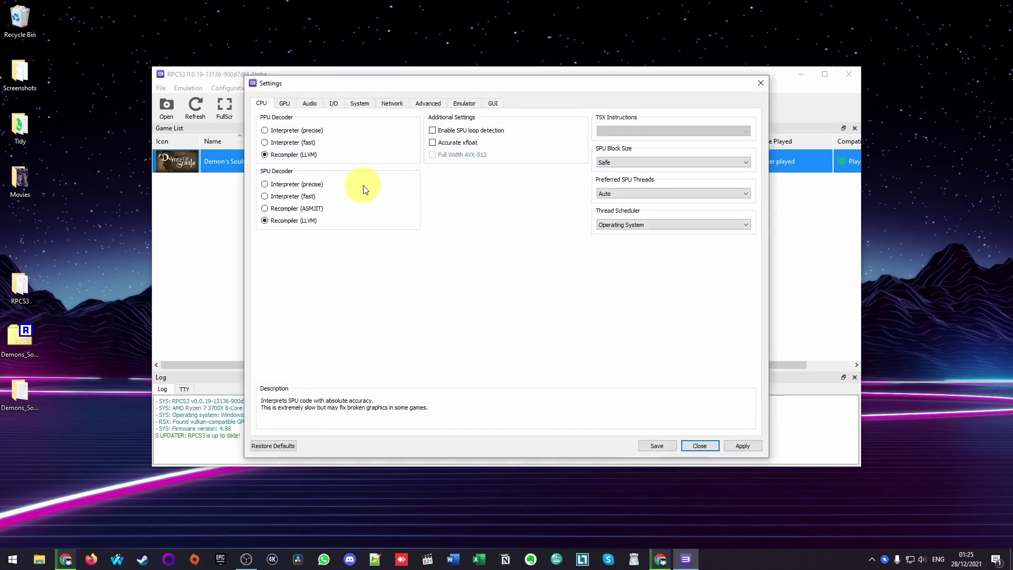
left_click(285, 107)
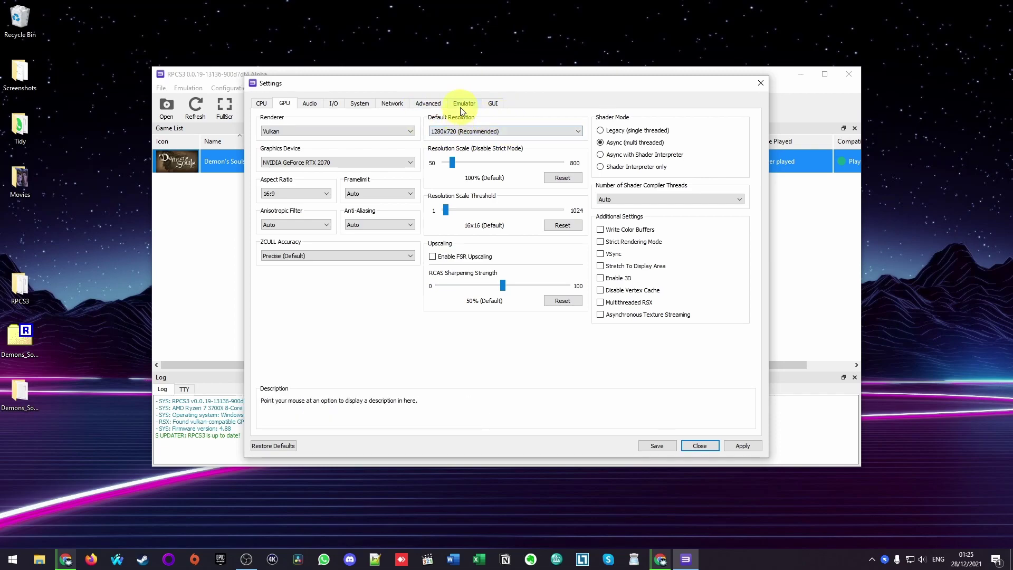
left_click(459, 132)
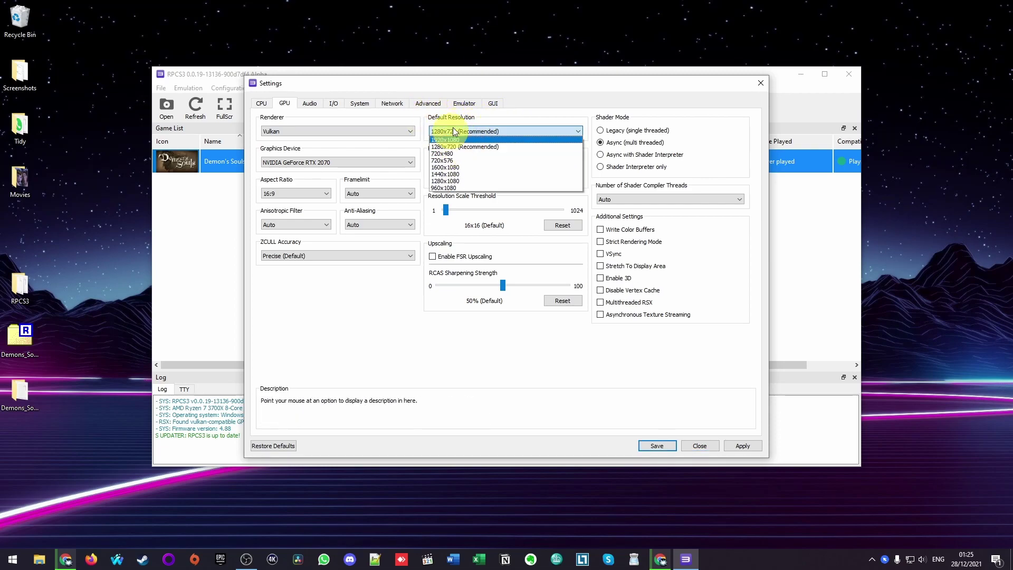
left_click(547, 121)
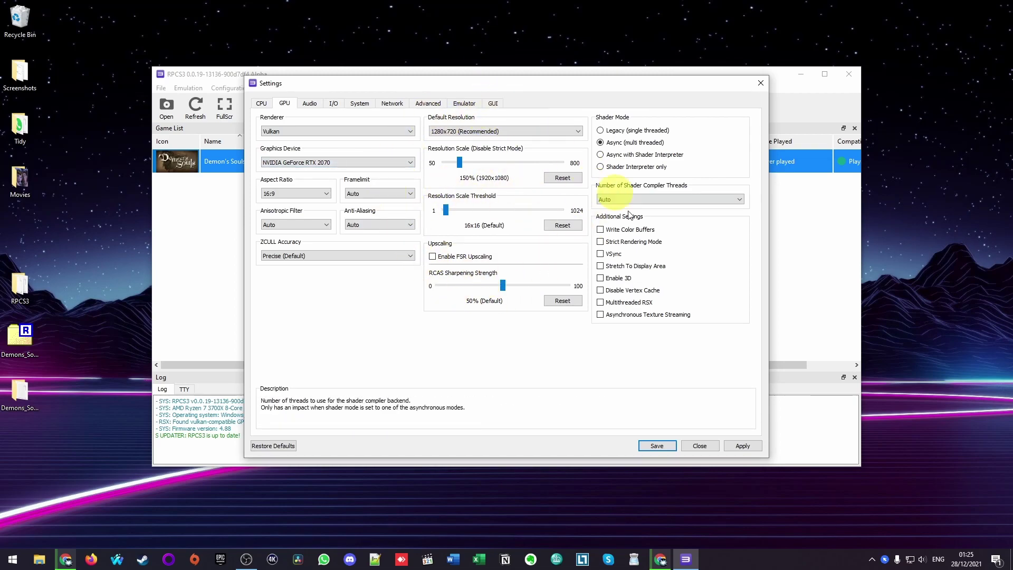
left_click(660, 442)
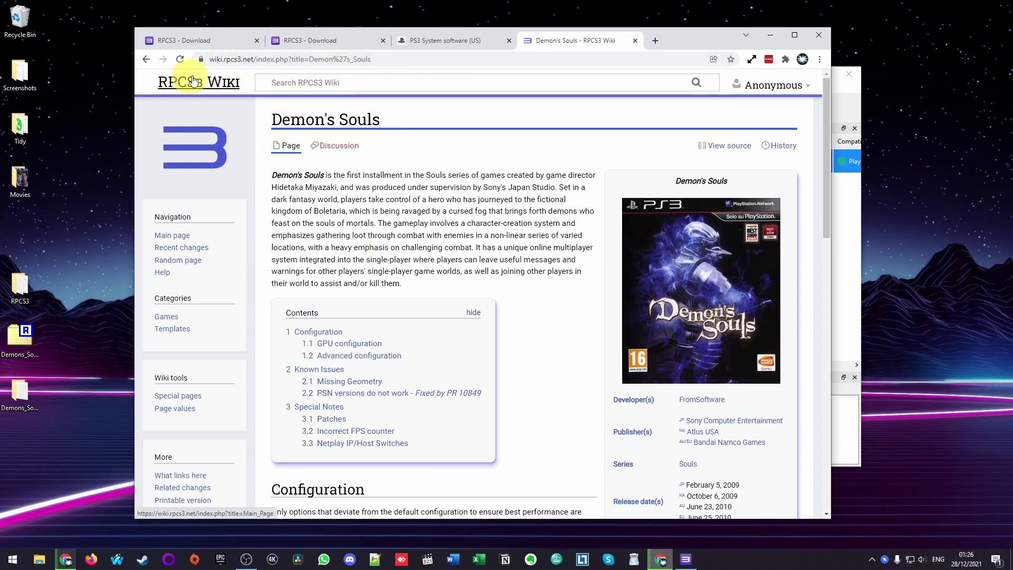
Set the GPU Resolution Scale Threshold to 640x640, following the wiki's recommendation
scroll(363, 205, "down", 4)
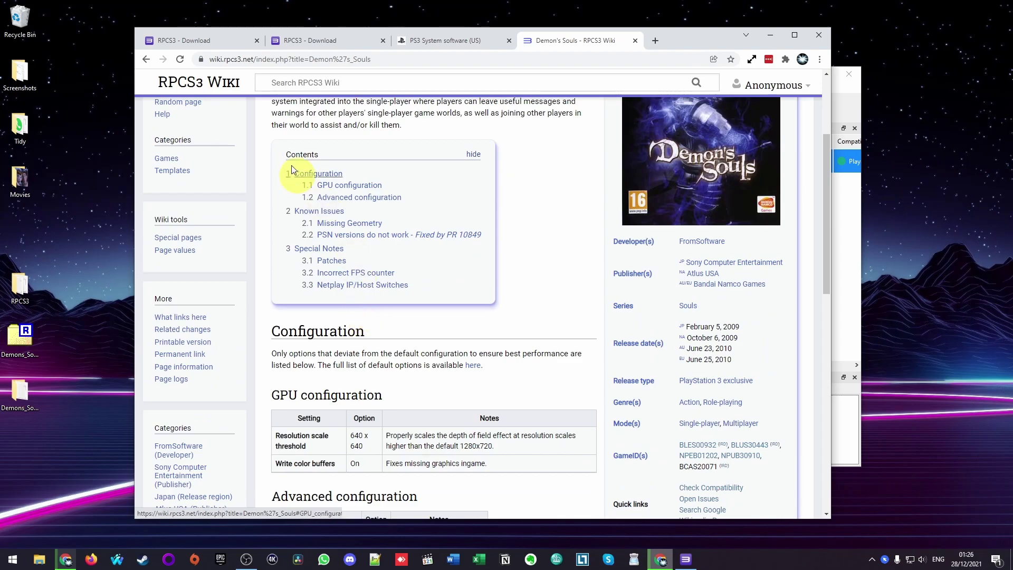
left_click_drag(277, 382, 300, 378)
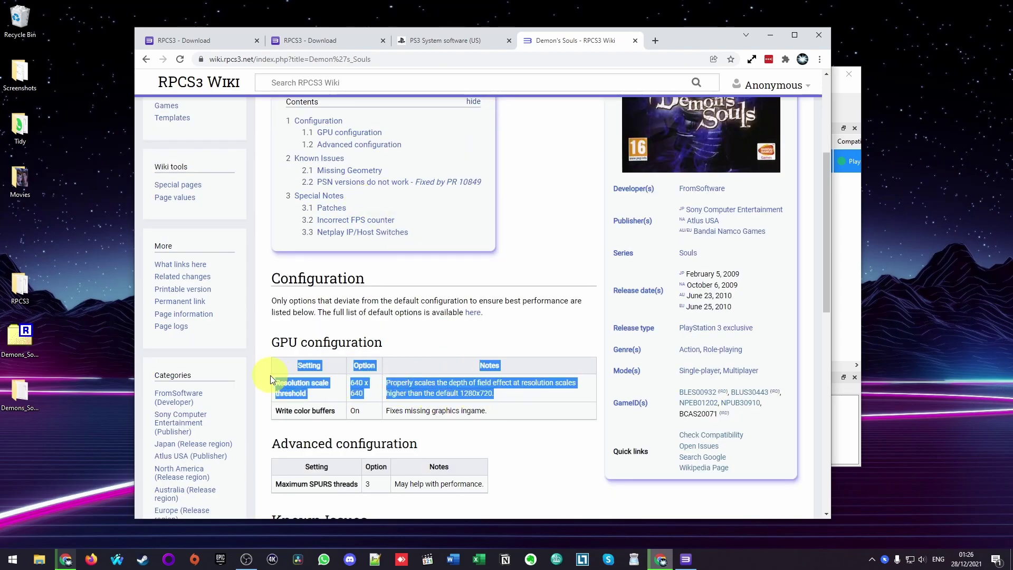
left_click(359, 392)
left_click(685, 559)
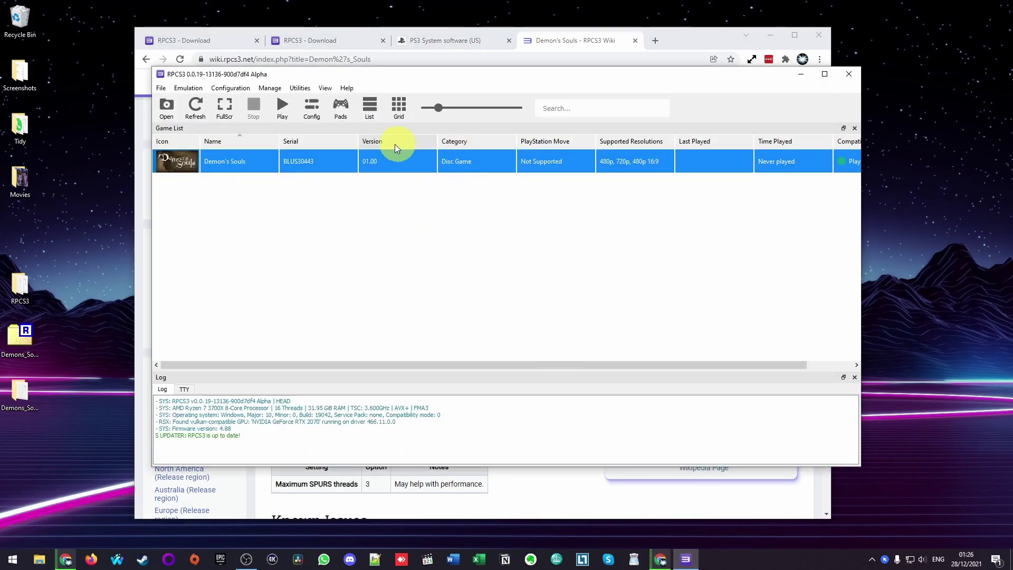
left_click(311, 105)
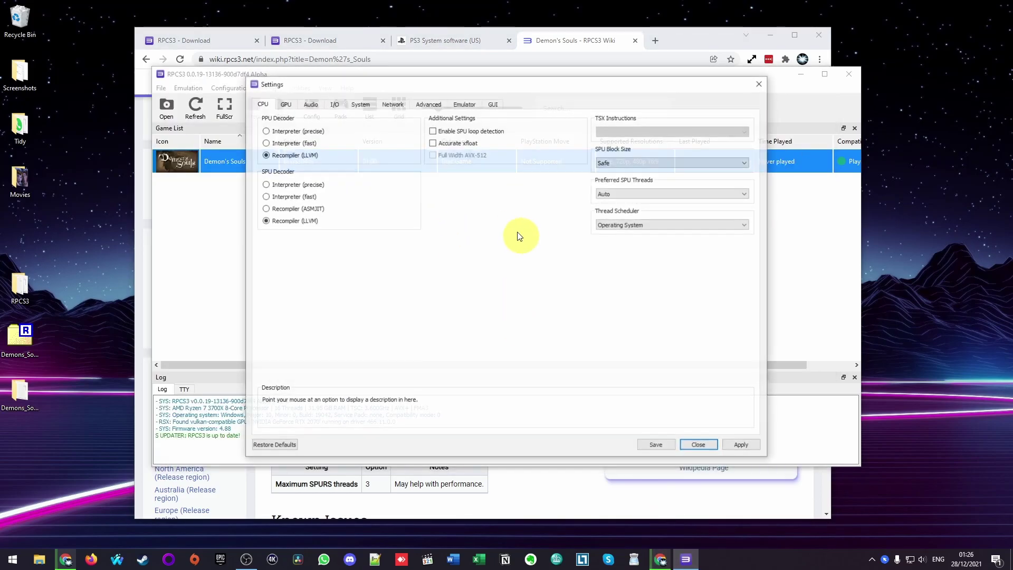
left_click(289, 104)
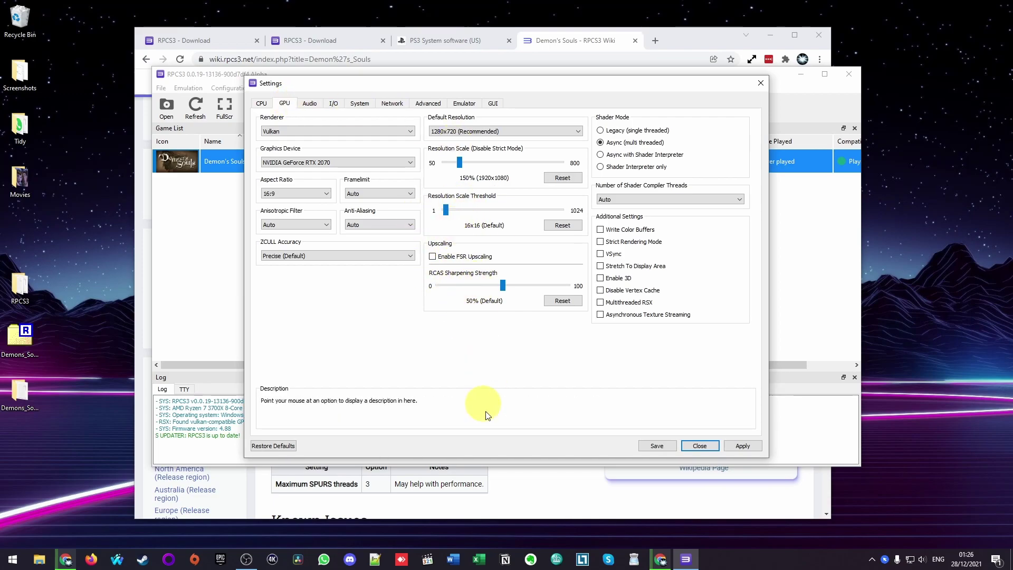
left_click(533, 500)
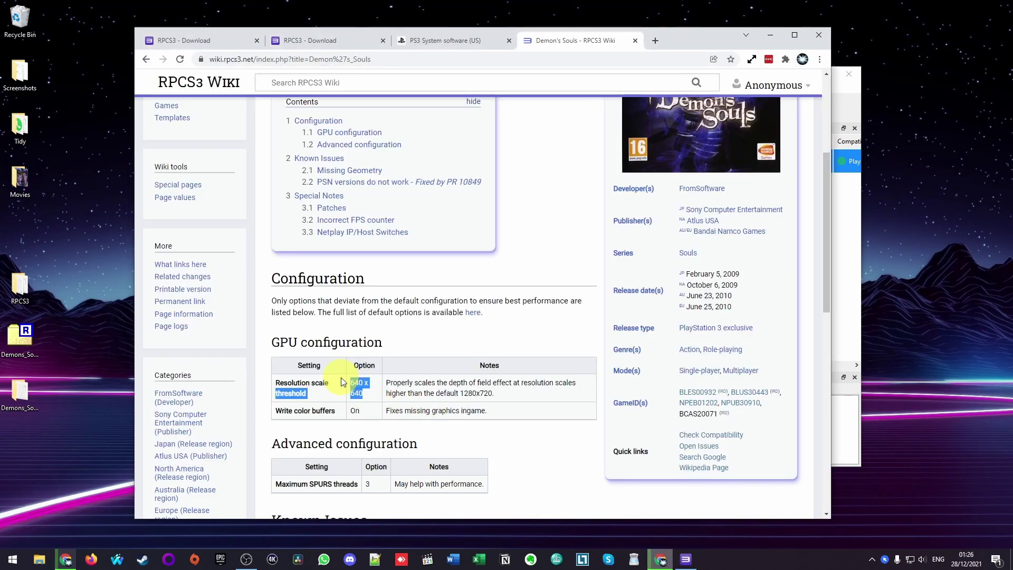
left_click(685, 558)
left_click_drag(446, 210, 514, 219)
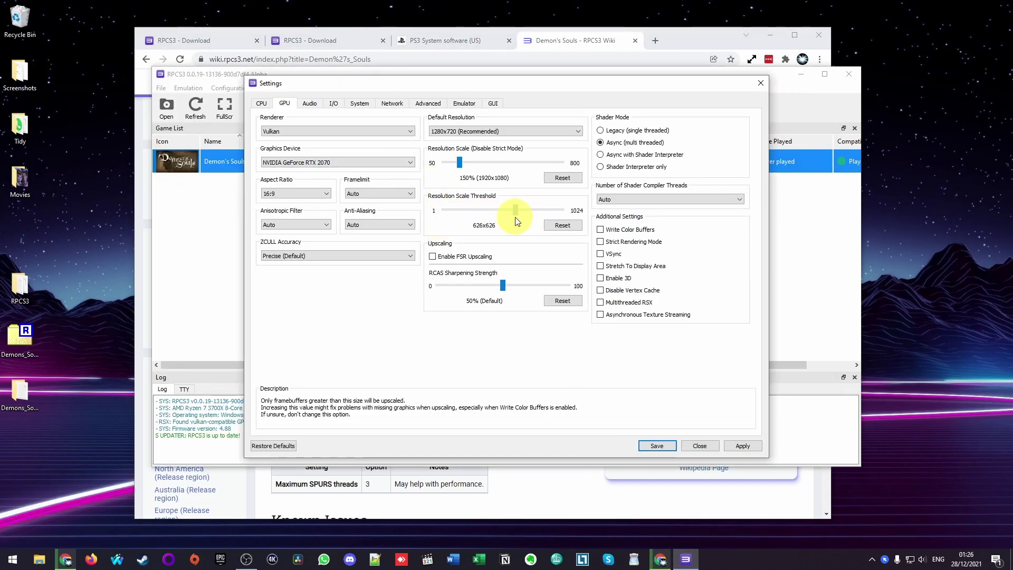
left_click_drag(517, 220, 457, 207)
left_click_drag(515, 207, 511, 209)
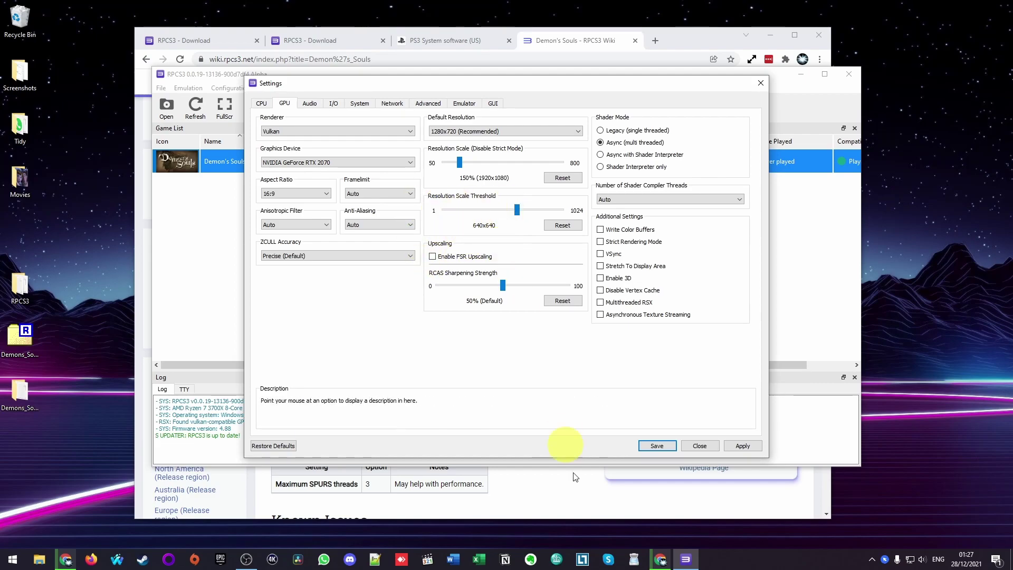
Enable Write Color Buffers as the wiki recommends
left_click(534, 476)
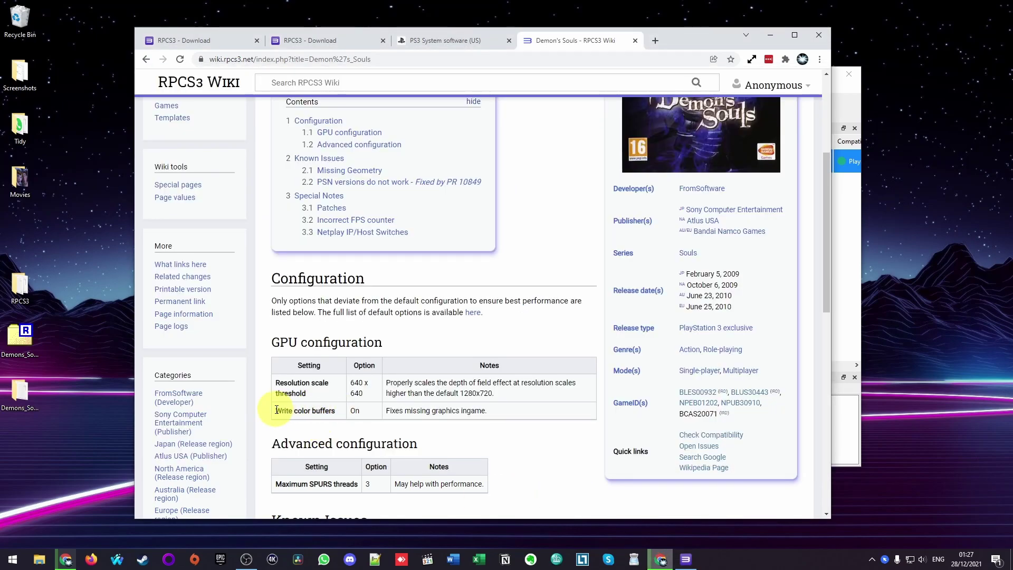
left_click_drag(276, 410, 536, 412)
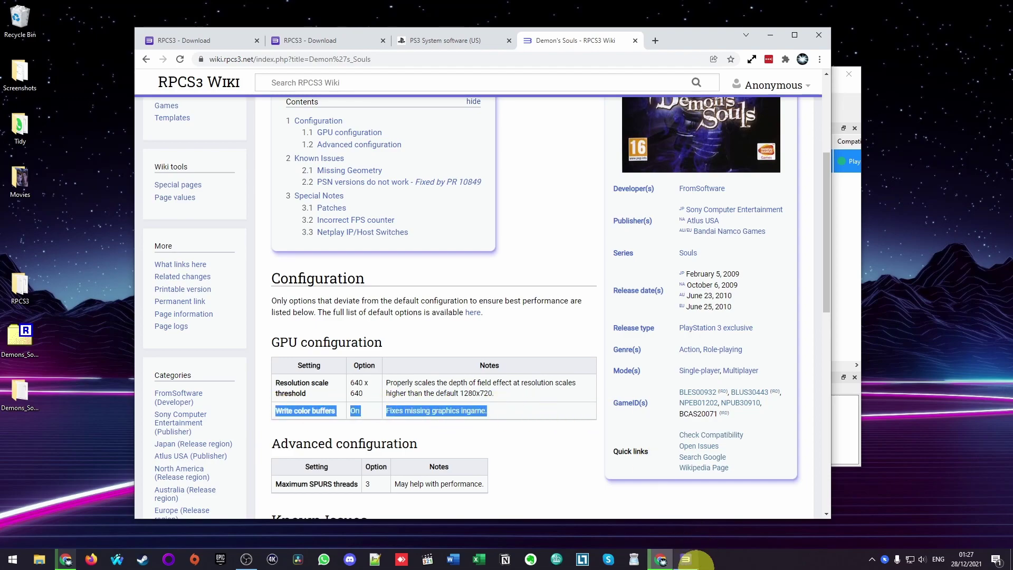
left_click(686, 559)
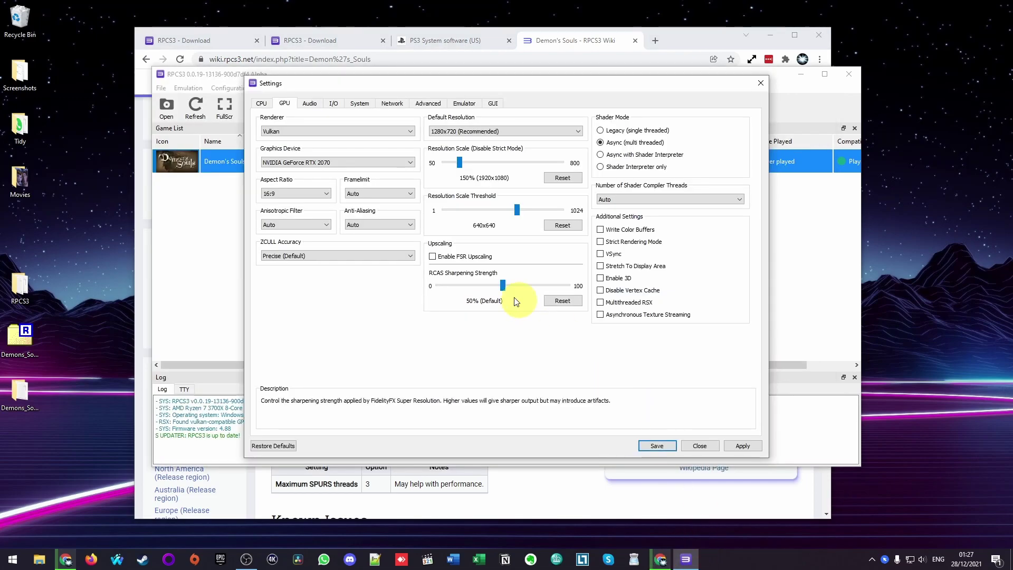
left_click(620, 230)
left_click(562, 511)
scroll(506, 441, "down", 2)
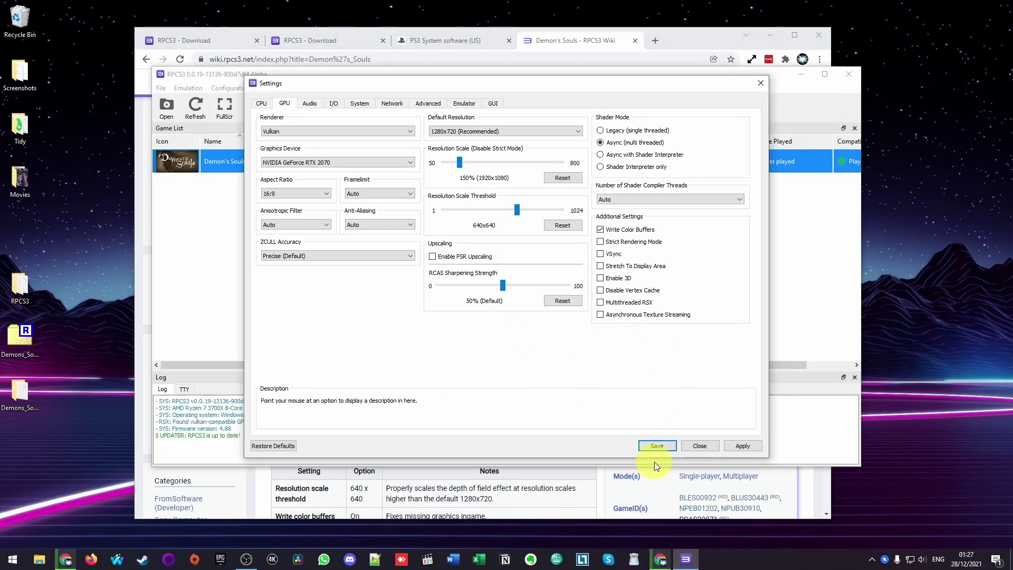
Save the GPU settings and open Game Patches filtered to owned games only
left_click(655, 447)
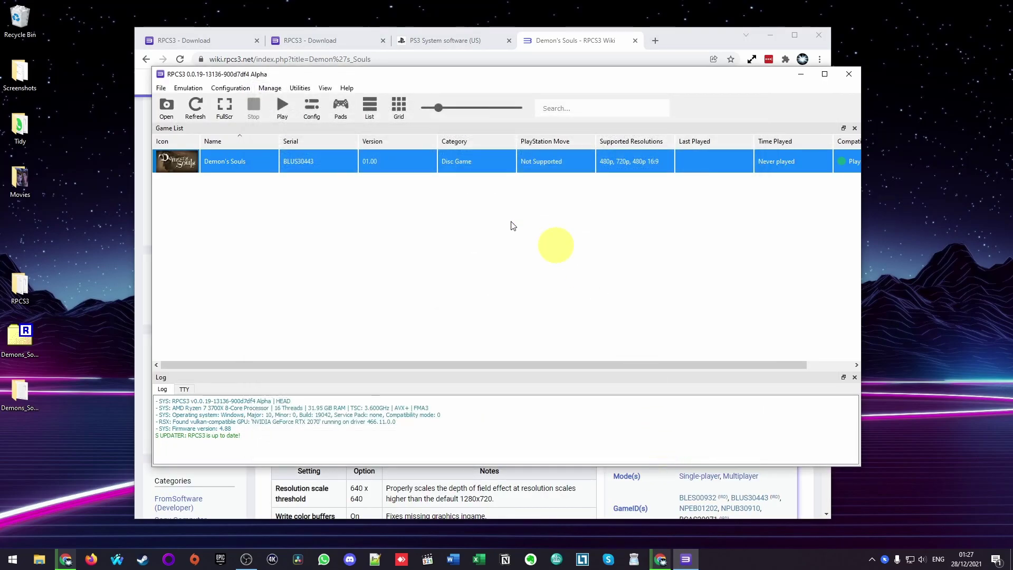
left_click(269, 88)
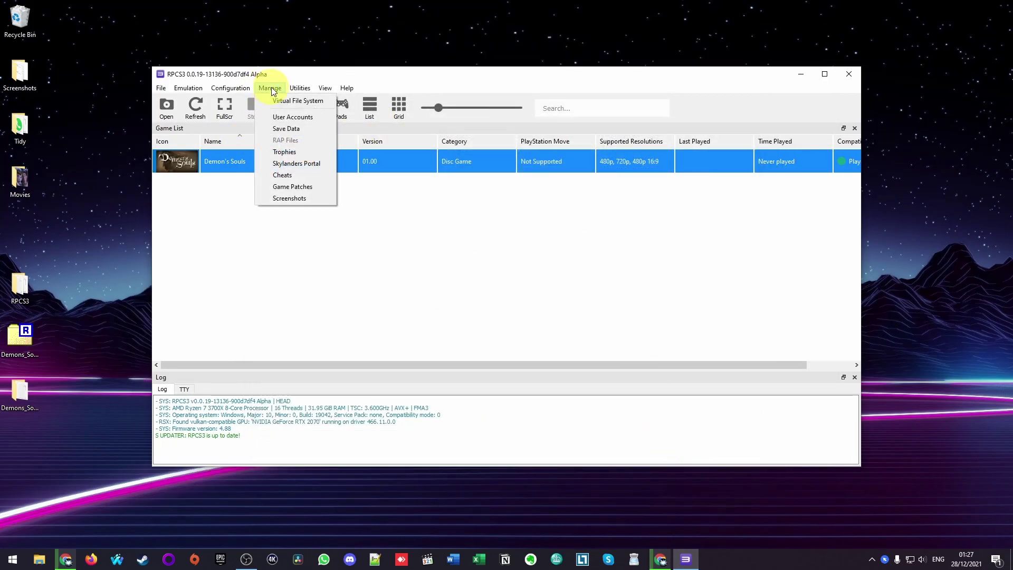
left_click(288, 187)
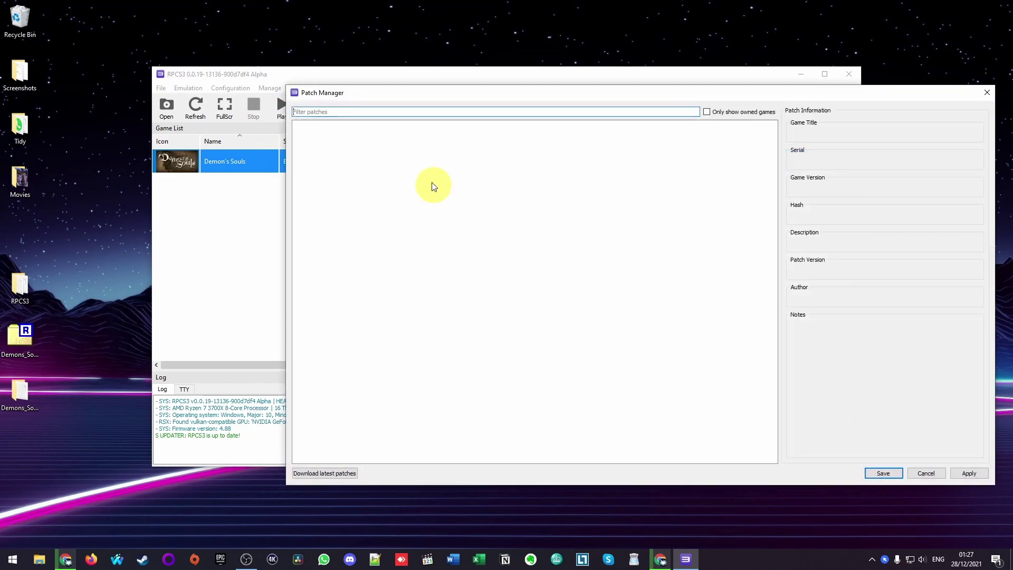
left_click(717, 115)
left_click(706, 113)
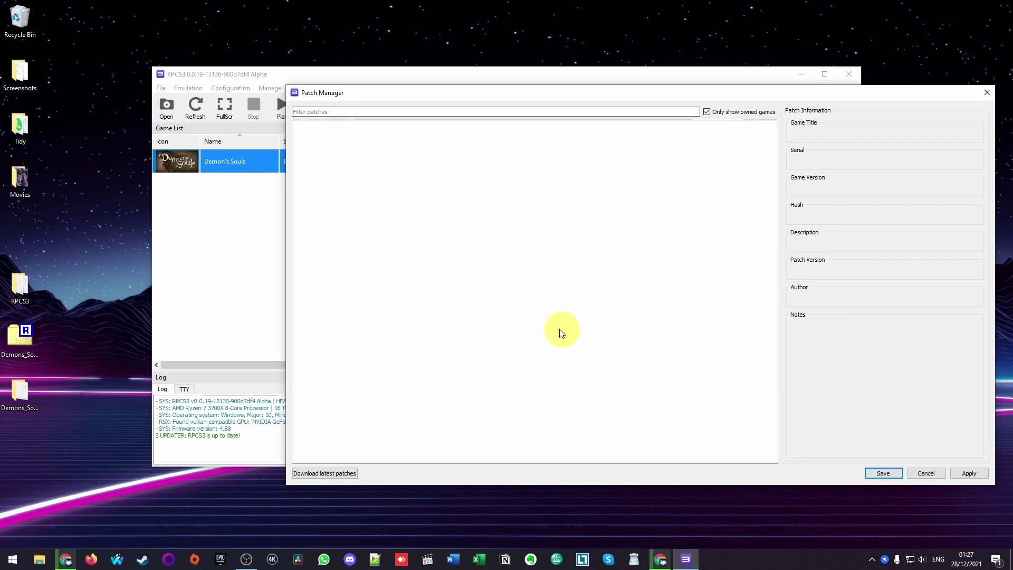
Download the latest patches and enable Unlock FPS and Skip Intro Videos for Demon's Souls
left_click(340, 473)
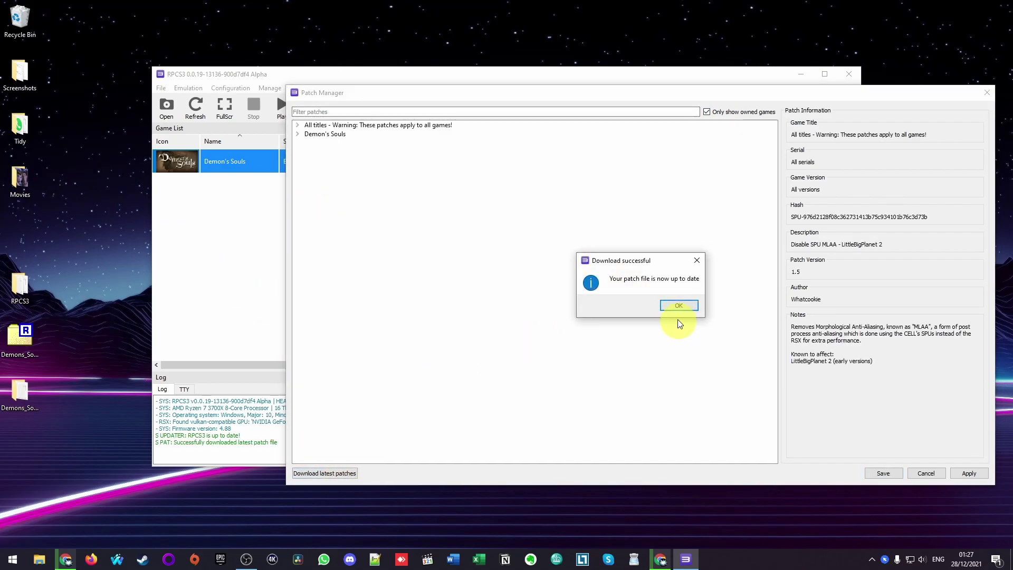
left_click(678, 306)
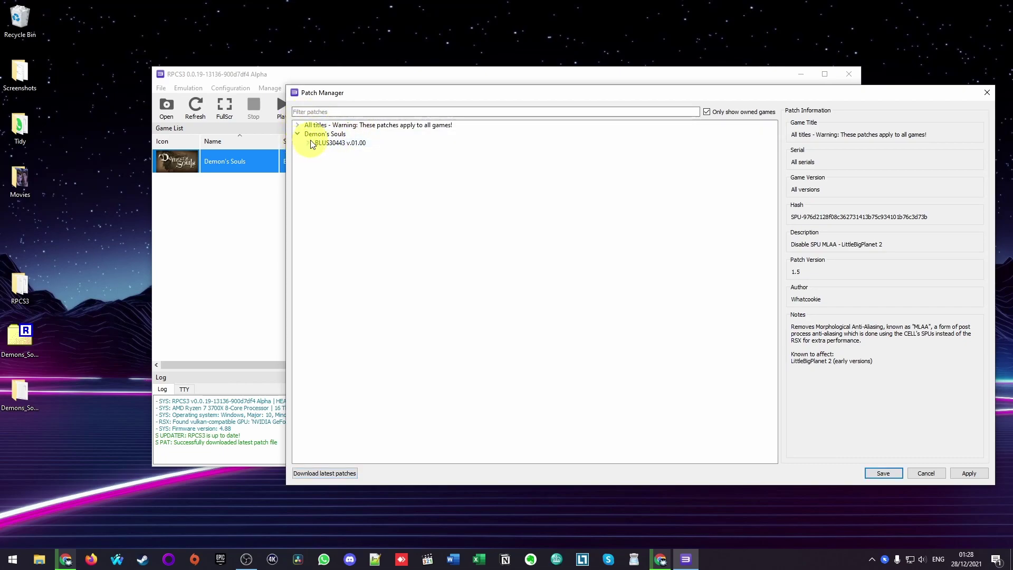
left_click(310, 143)
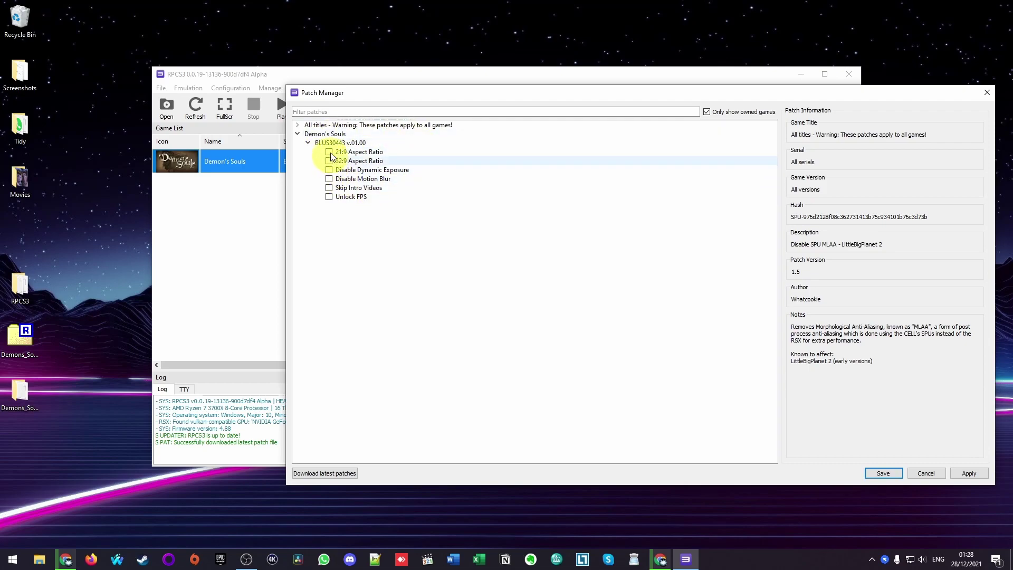
left_click(330, 197)
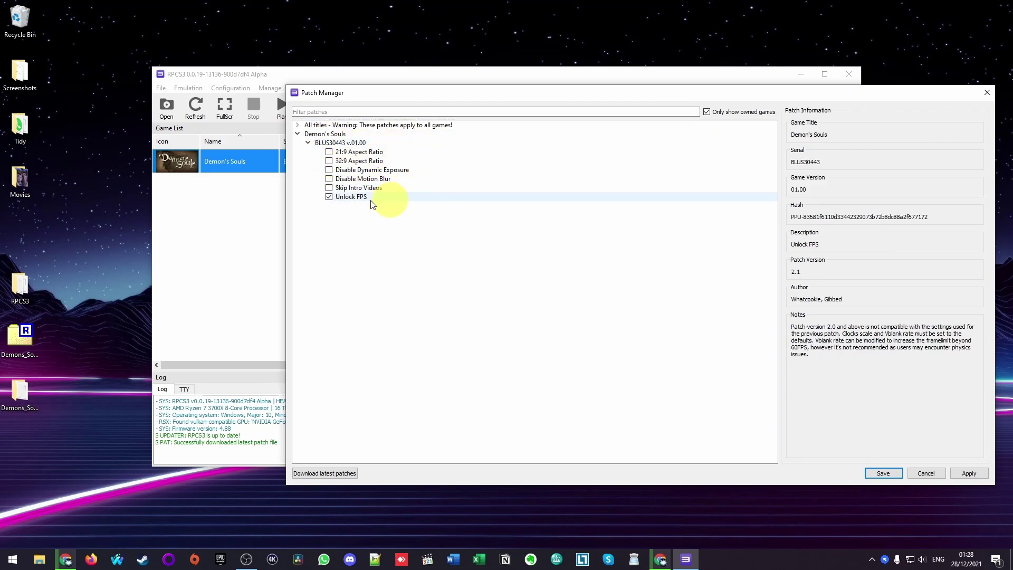
left_click(329, 188)
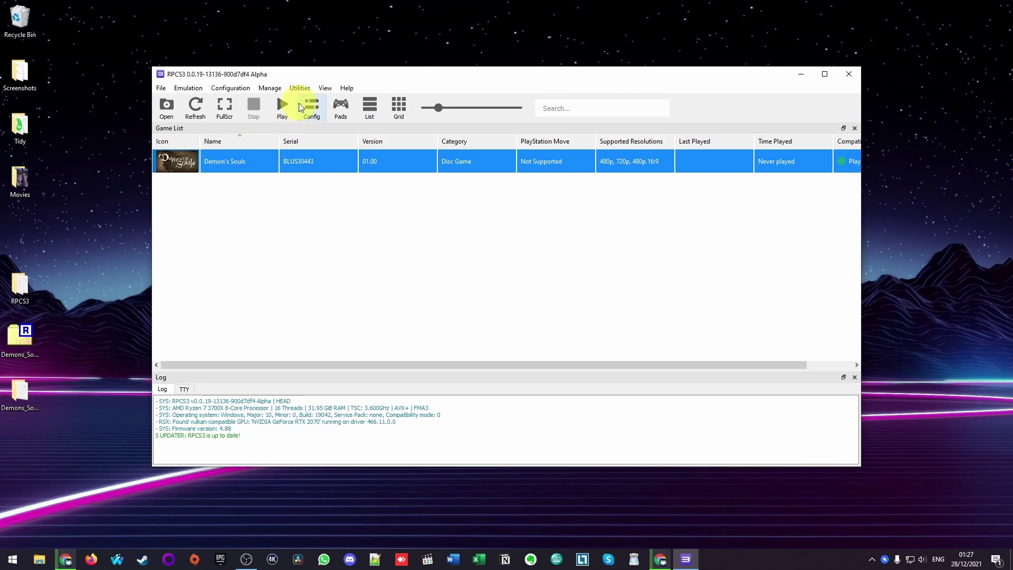
Boot Demon's Souls from the RPCS3 game list
left_click(279, 109)
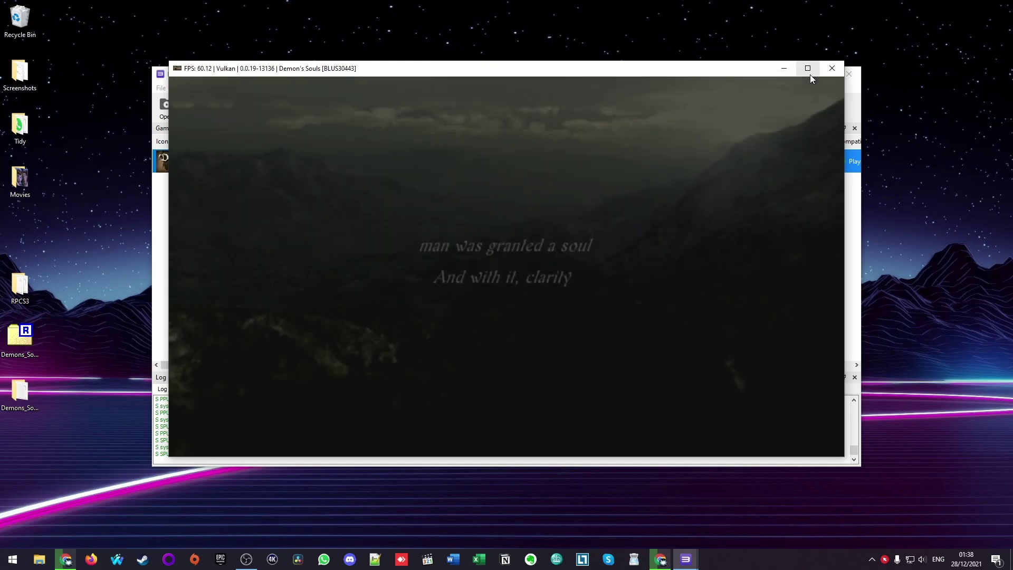
Get past the title screen, toggle fullscreen back to windowed, and choose New Game
left_click(810, 74)
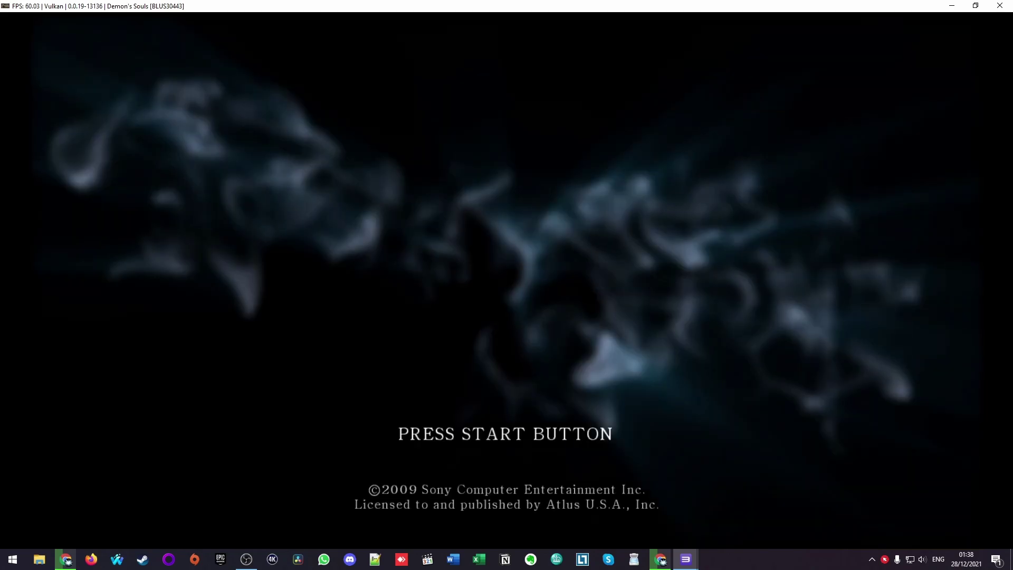
key("Return")
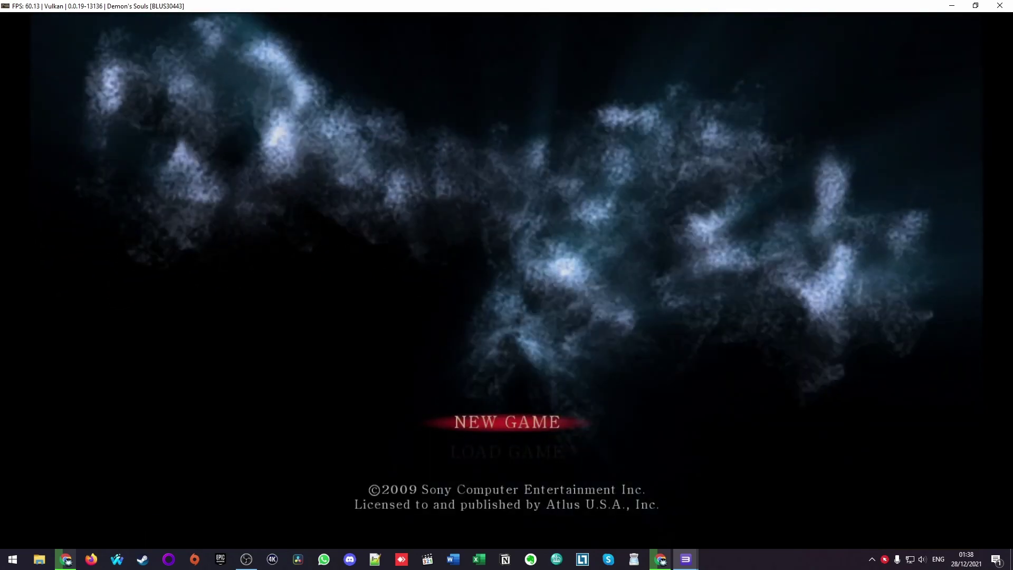
key("alt+Return")
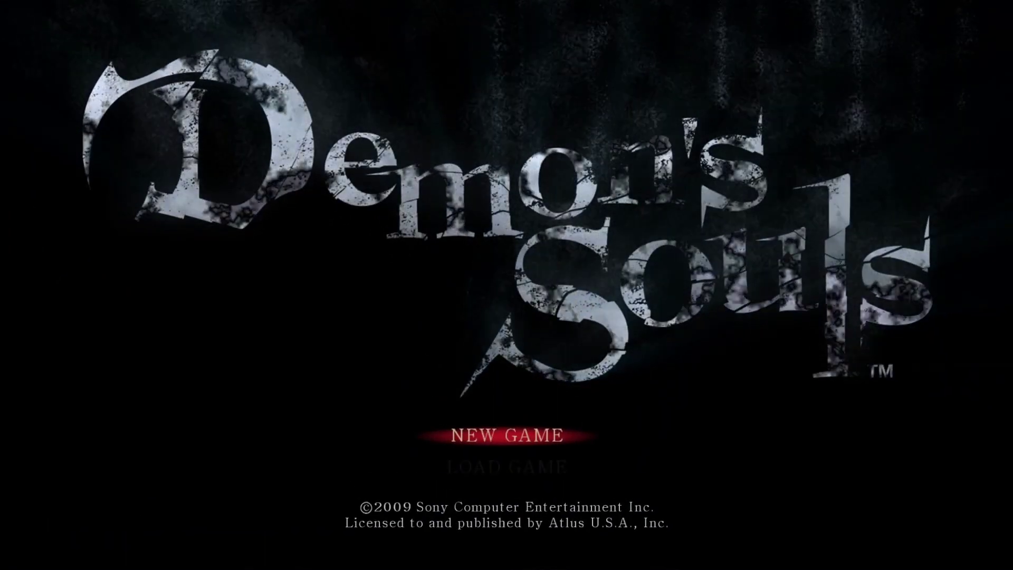
key("alt+Return")
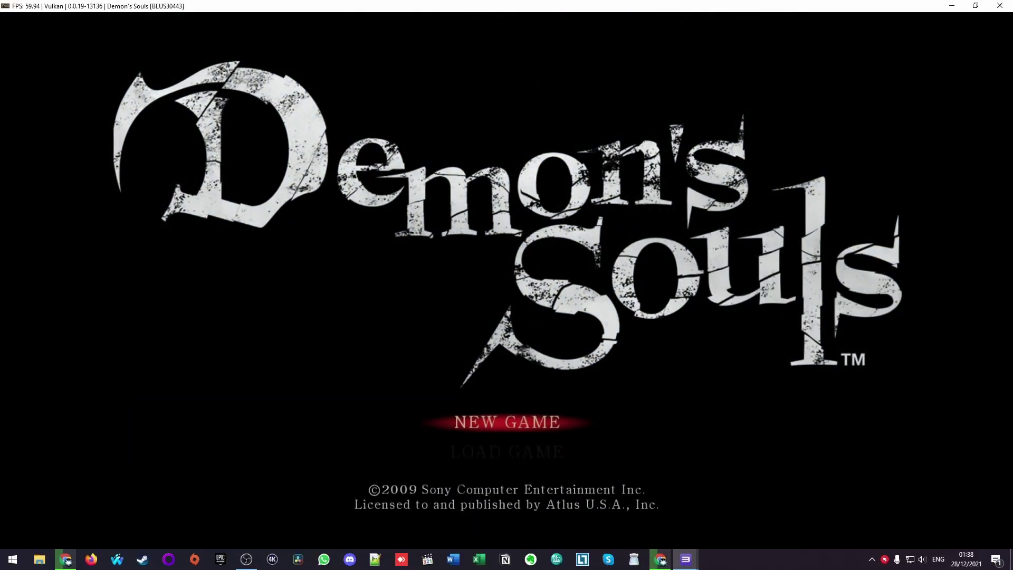
key("alt+Return")
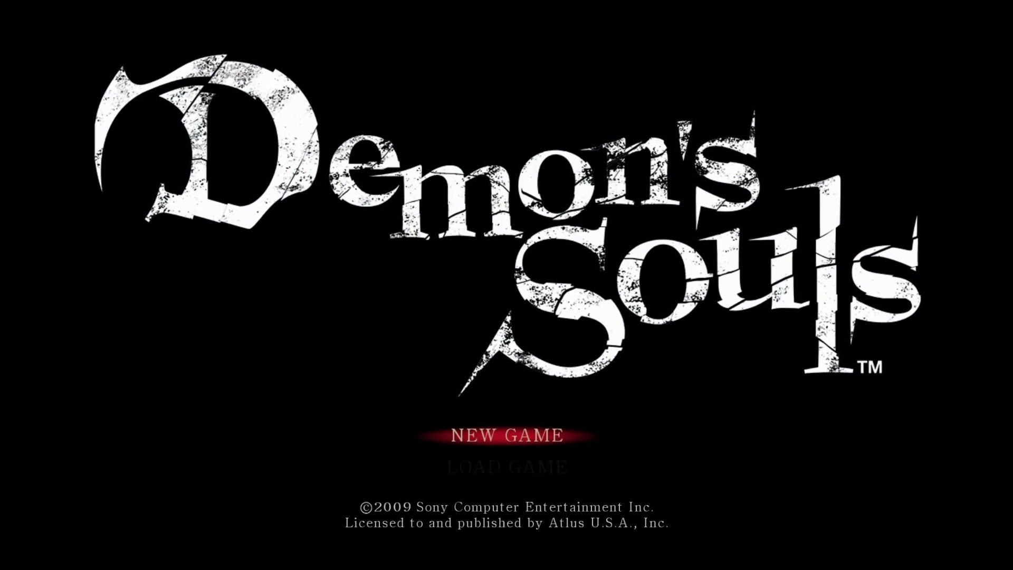
key("alt+Return")
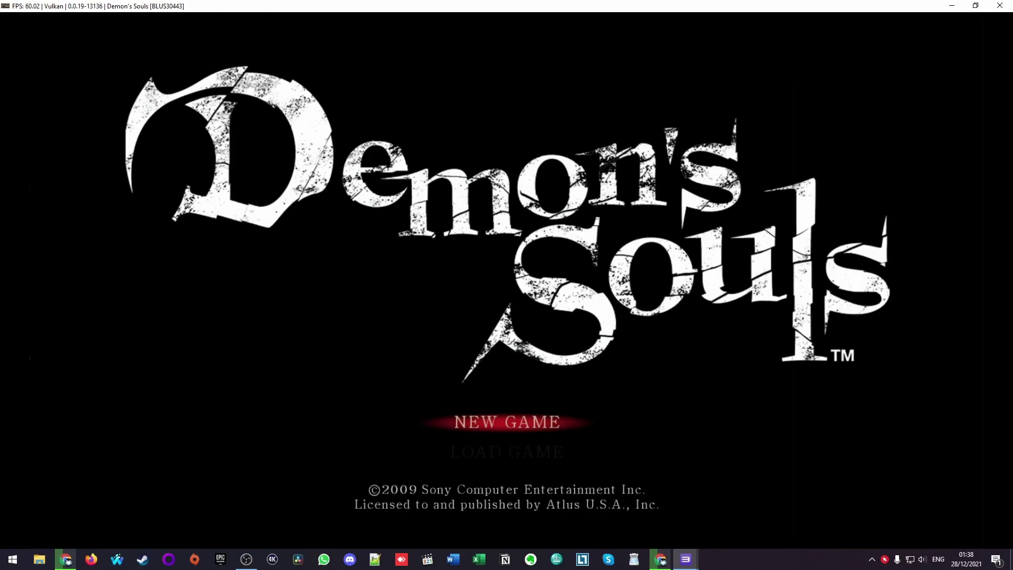
key("x")
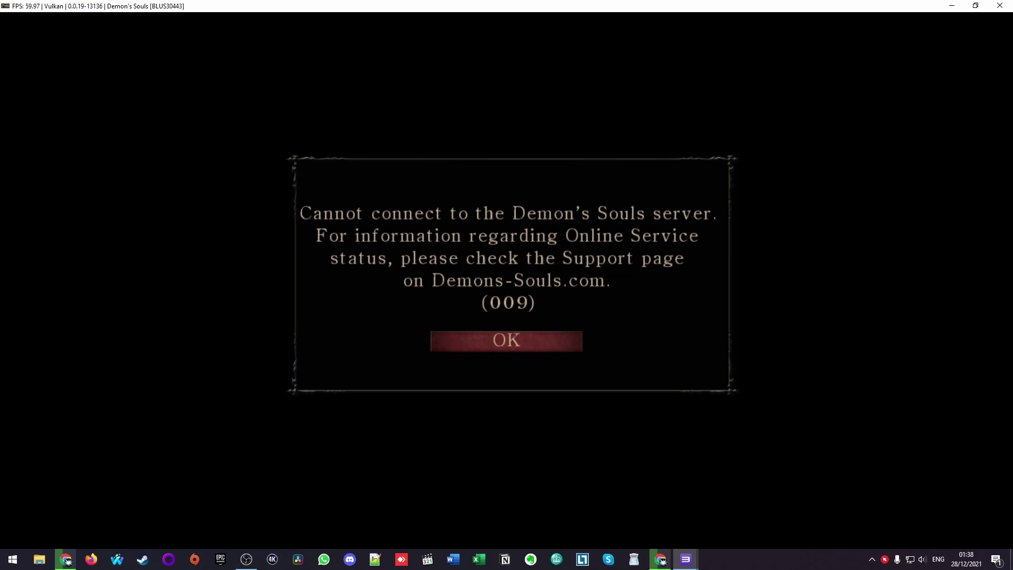
Continue offline after the server error, name the character 'at', and confirm the profile
key("Return")
key("Return")
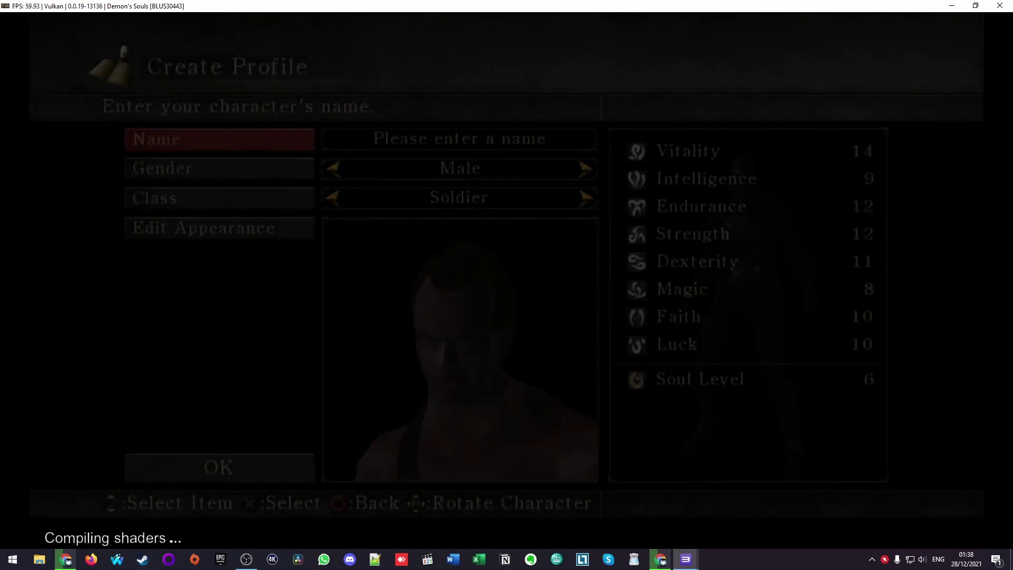
key("Return")
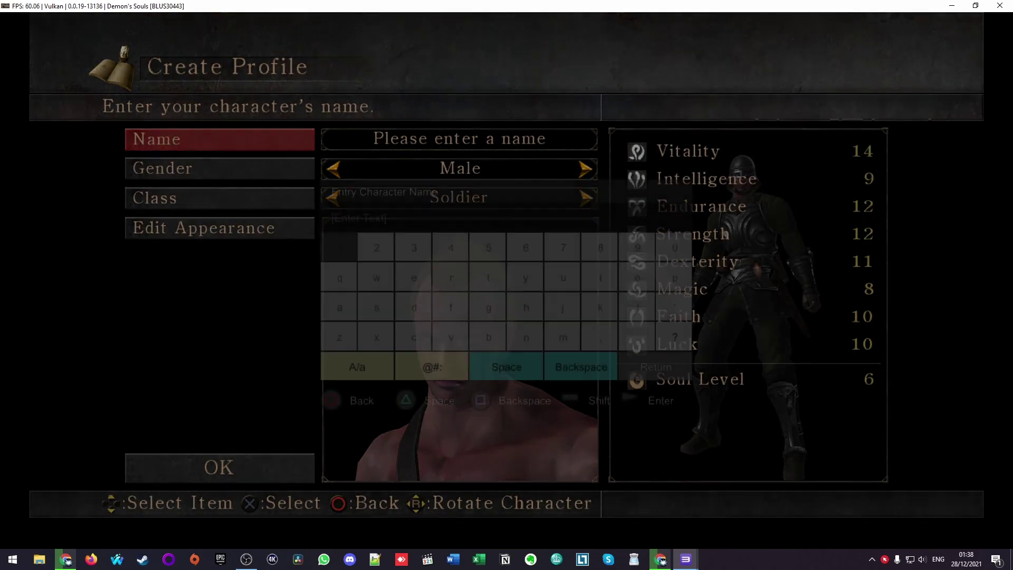
key("Down")
key("Down")
key("Left")
key("x")
key("Right")
key("Right")
key("Right")
key("Right")
key("Up")
key("x")
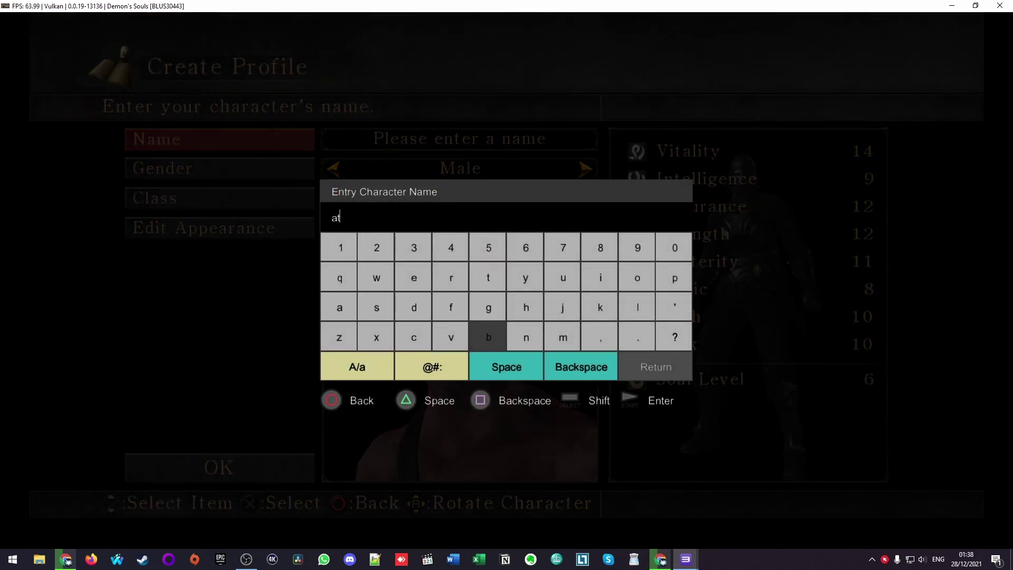
key("Return")
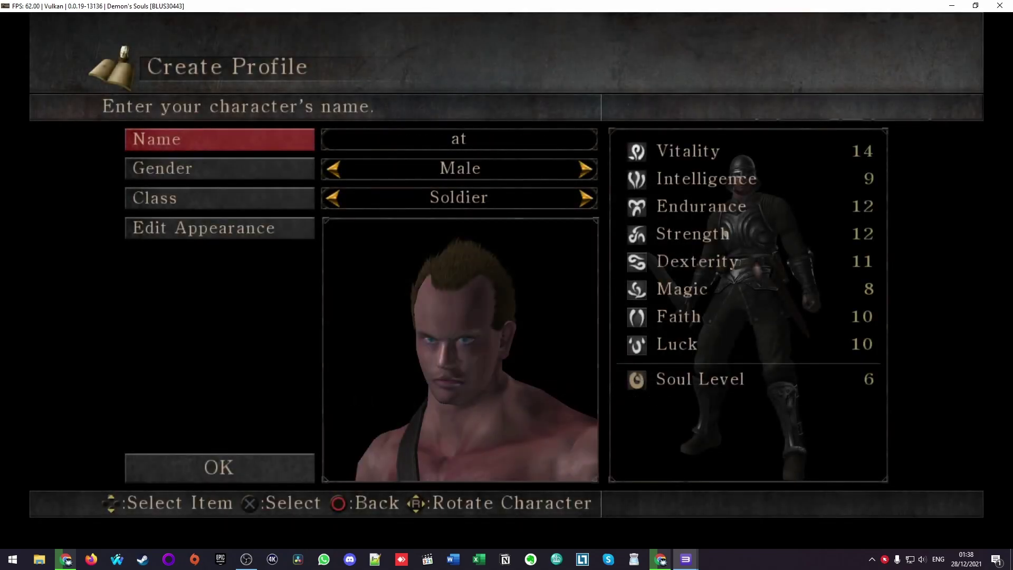
key("Down")
key("Down")
key("Down")
key("Down")
key("Return")
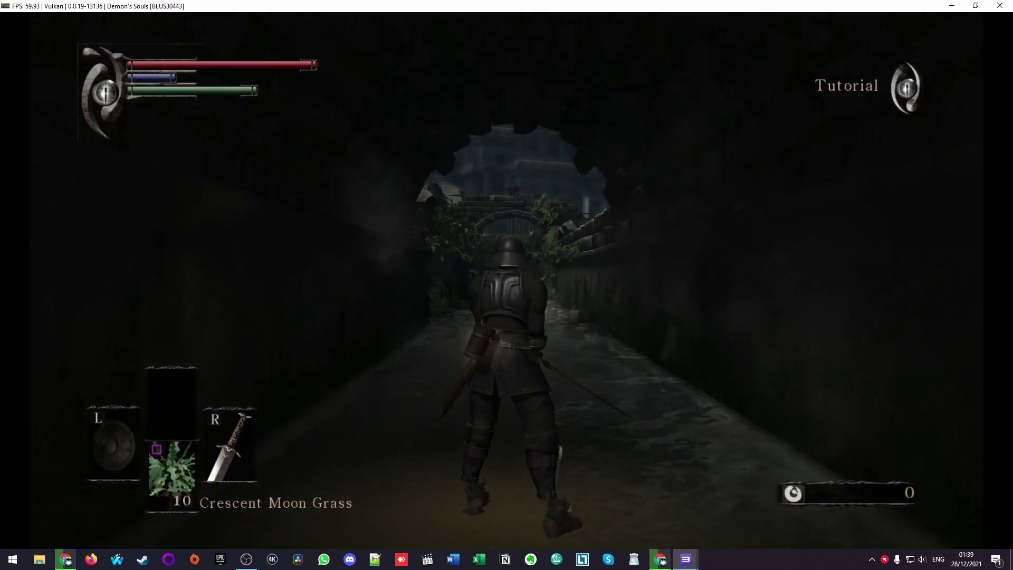
Run the knight out of the tunnel and down the corridor toward the archway
key("w")
key("w")
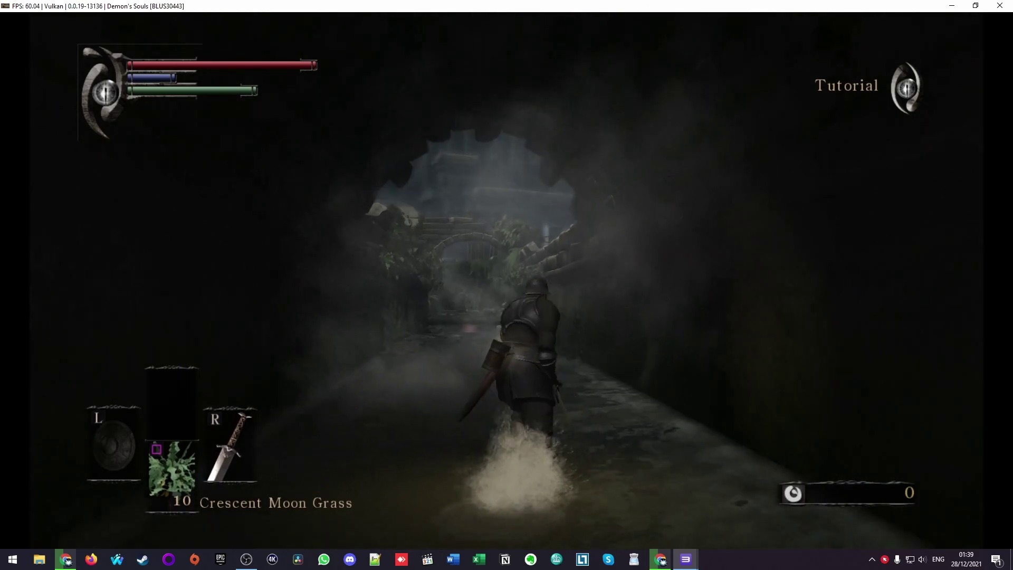
key("w")
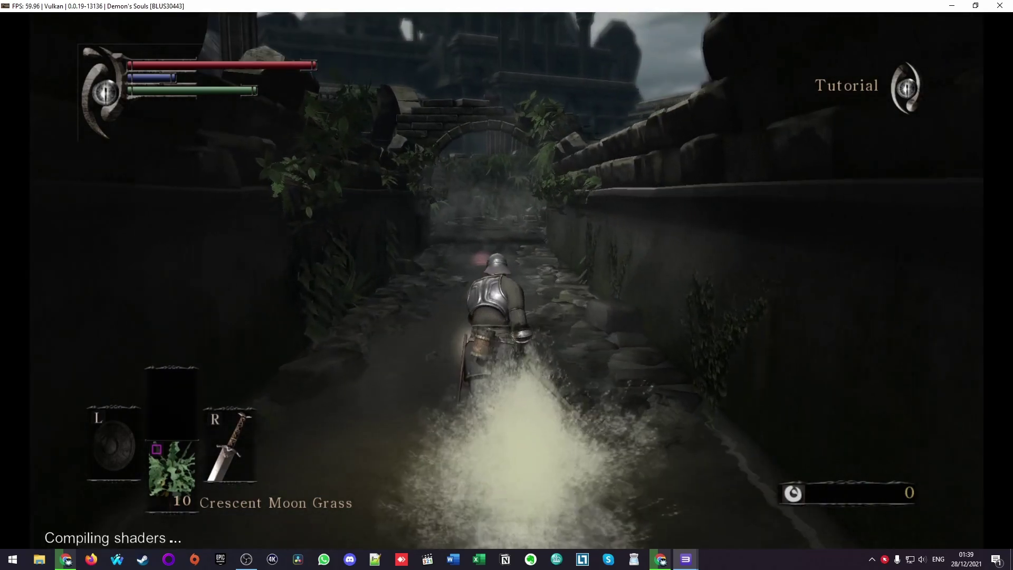
key("w")
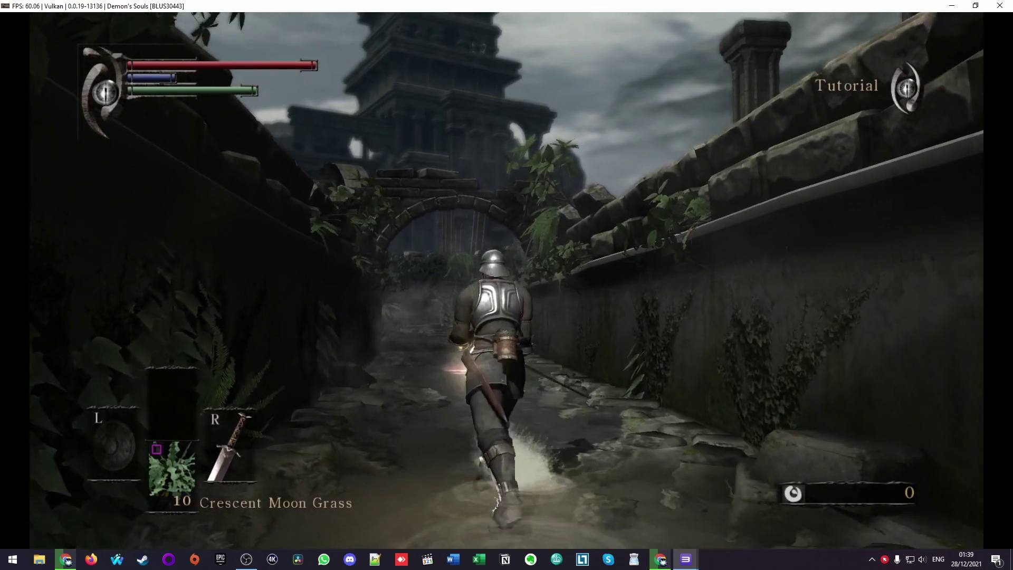
key("w")
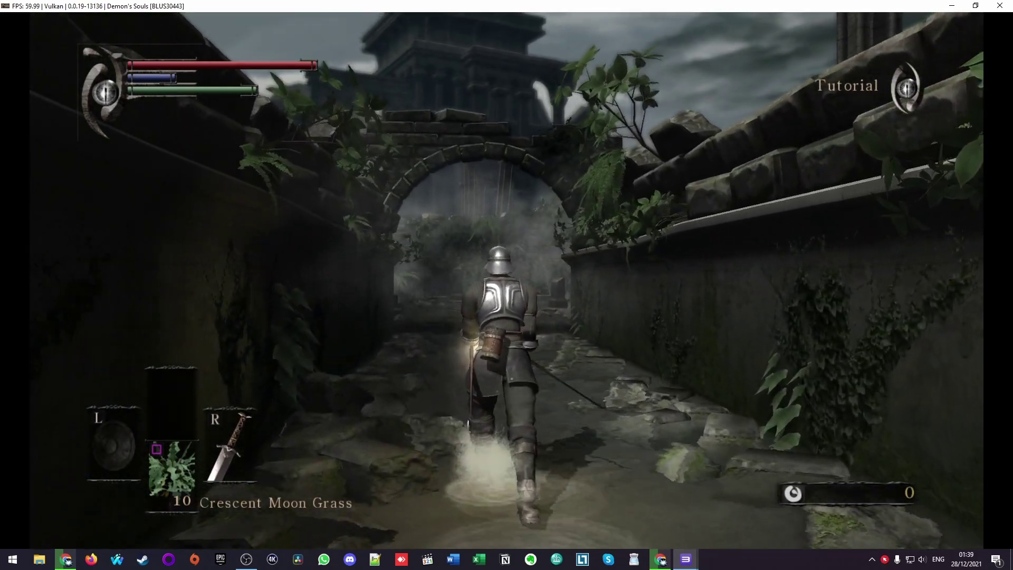
key("w")
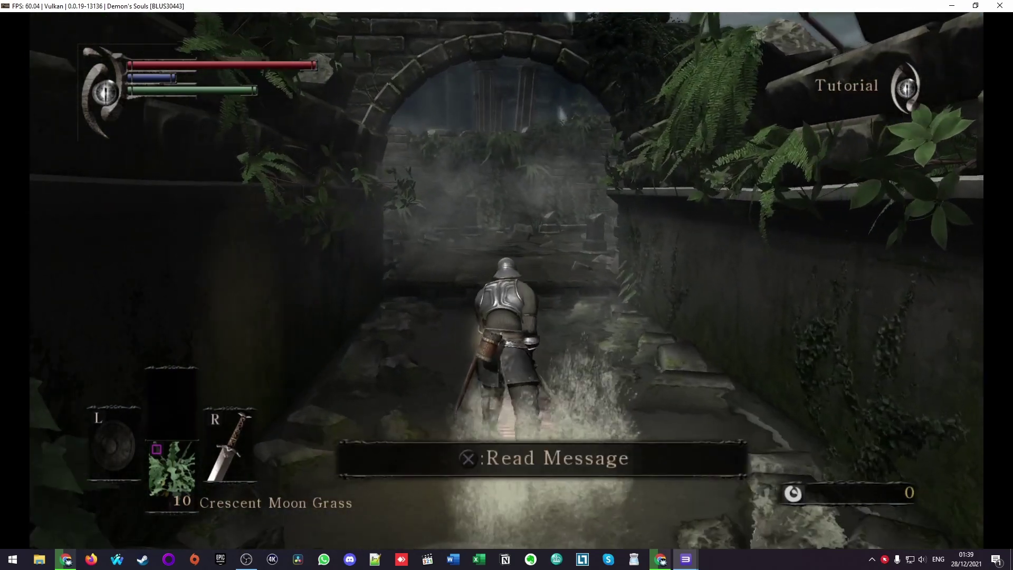
key("a")
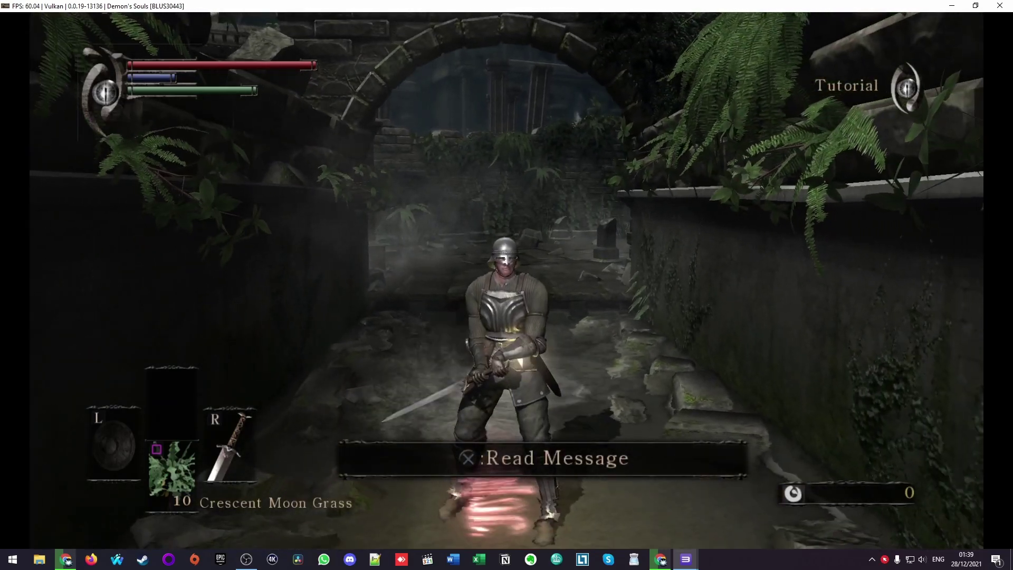
key("w")
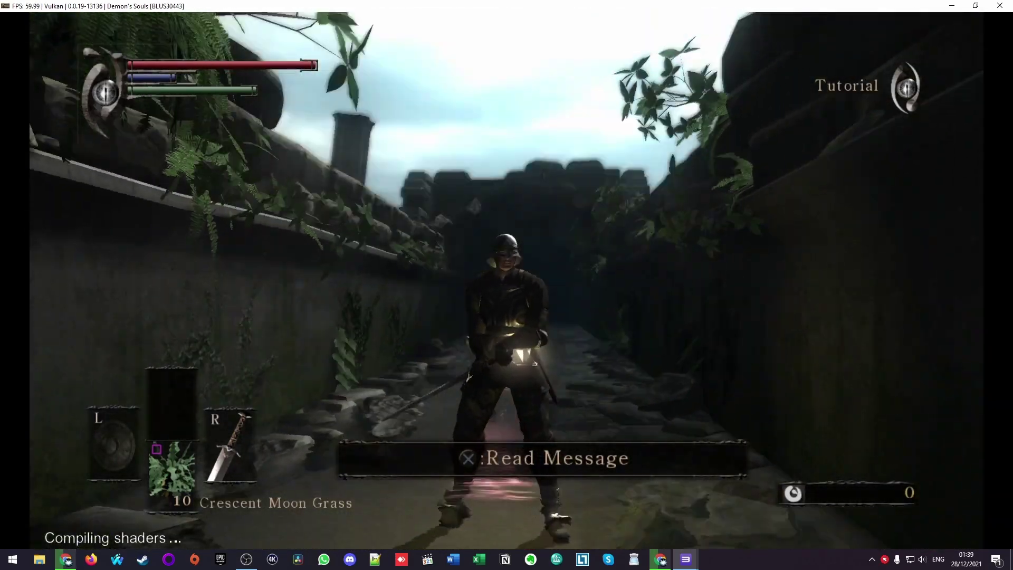
key("w")
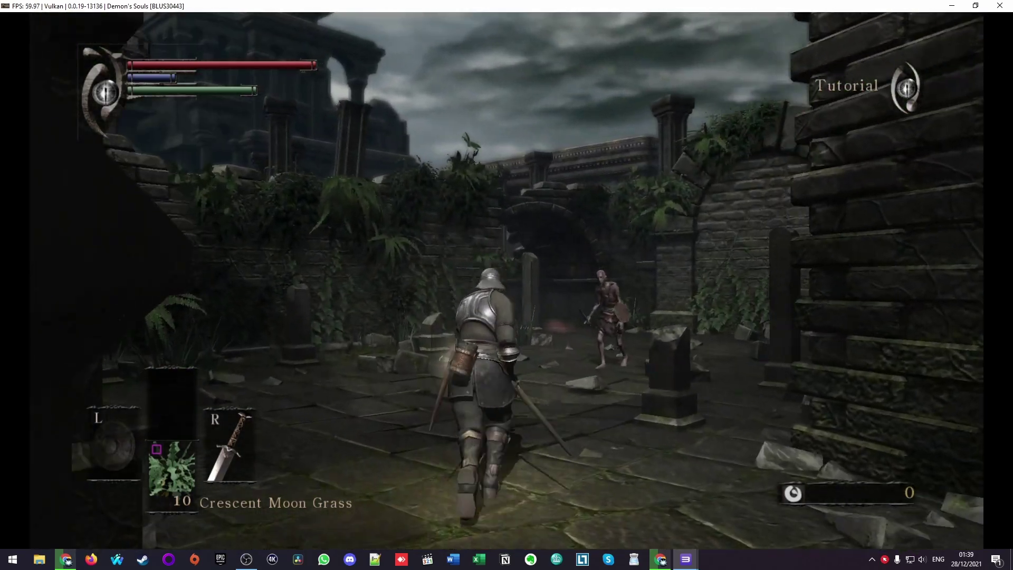
Approach the first enemy and kill it with two sword strikes, earning 2 souls
key("w")
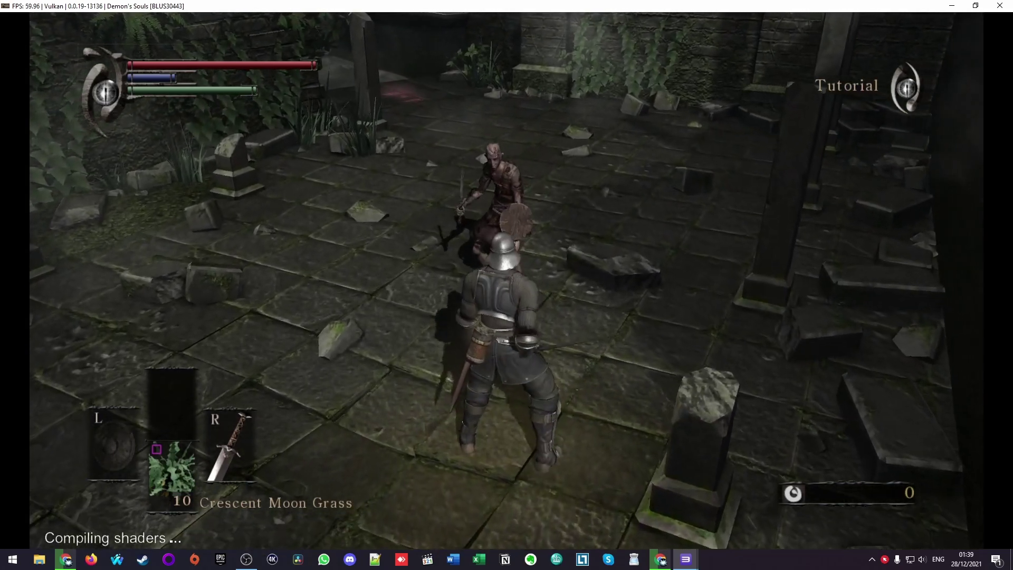
key("w")
key("e")
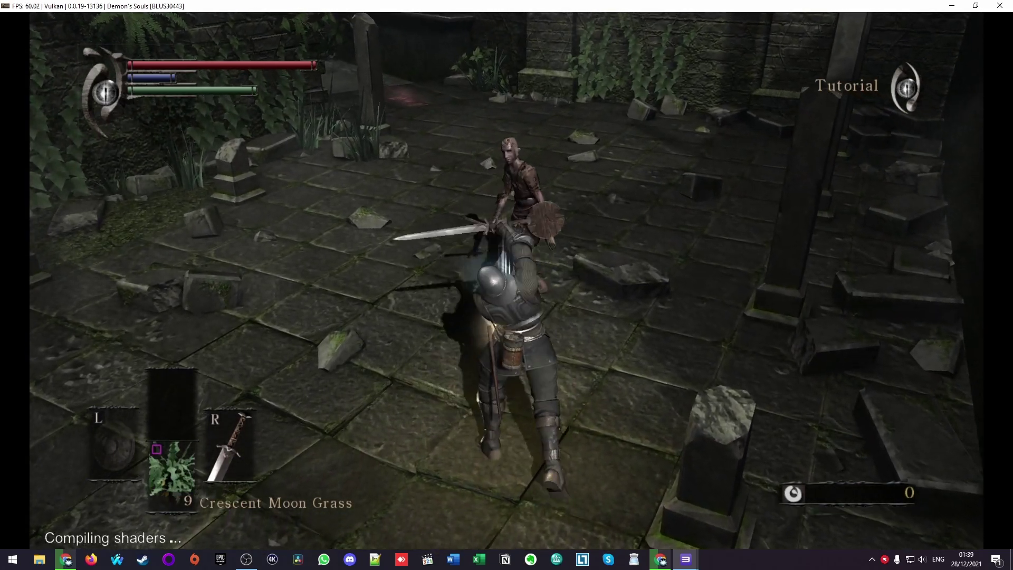
key("e")
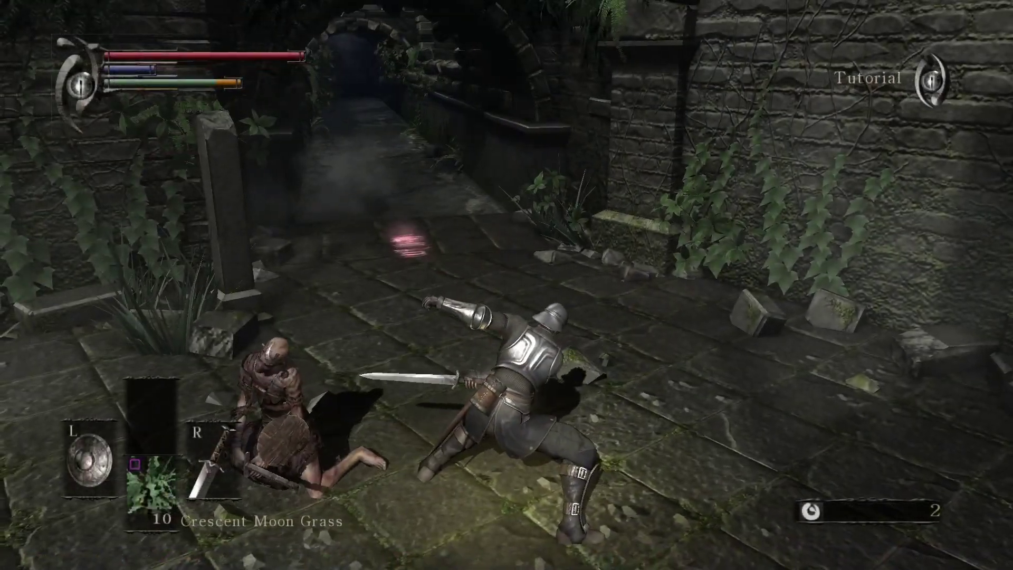
key("w")
key("w")
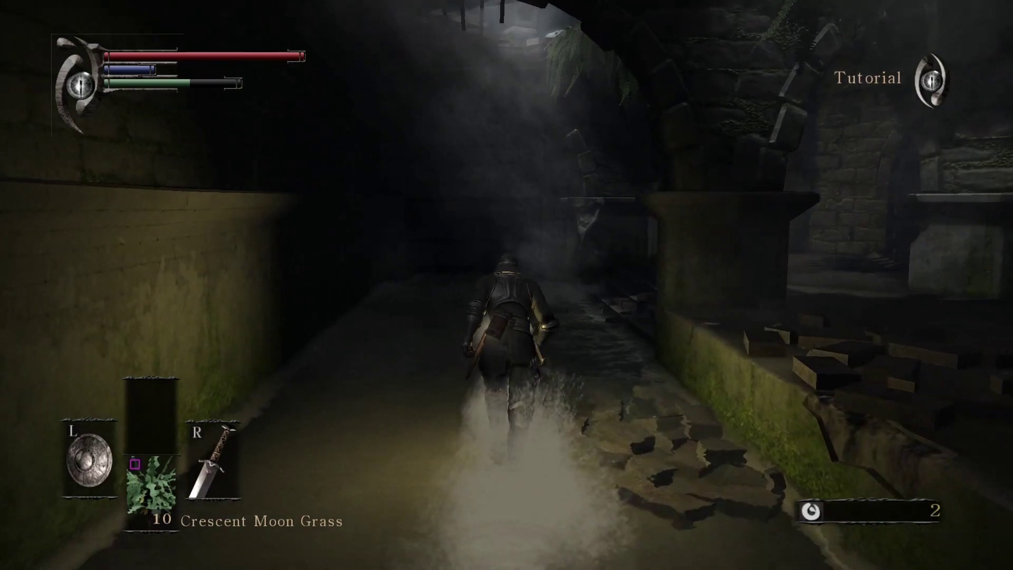
Run through the sewer arch and kill the second enemy with chained sword swings
key("w")
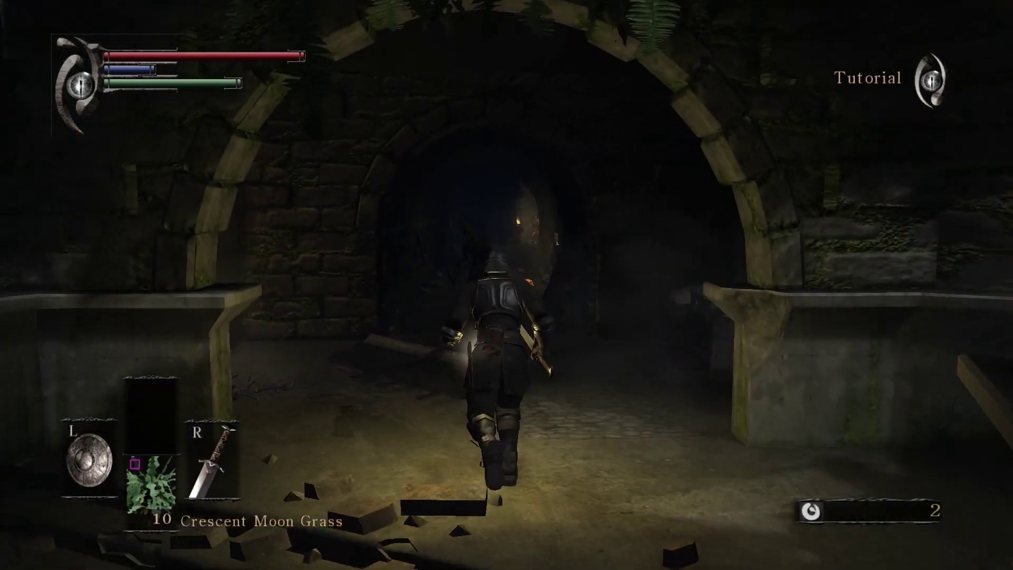
key("w")
key("e")
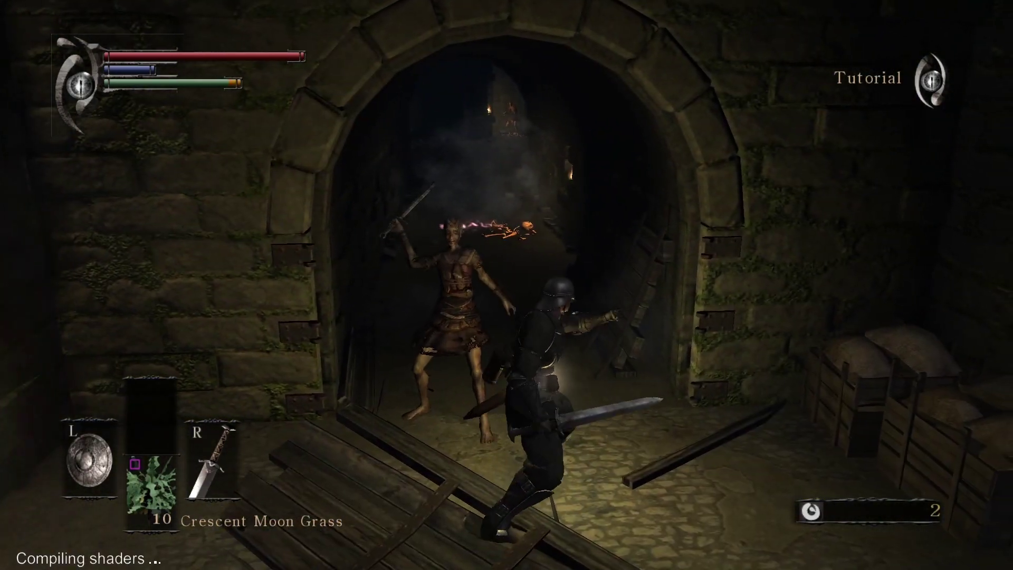
key("e")
key("e")
key("e")
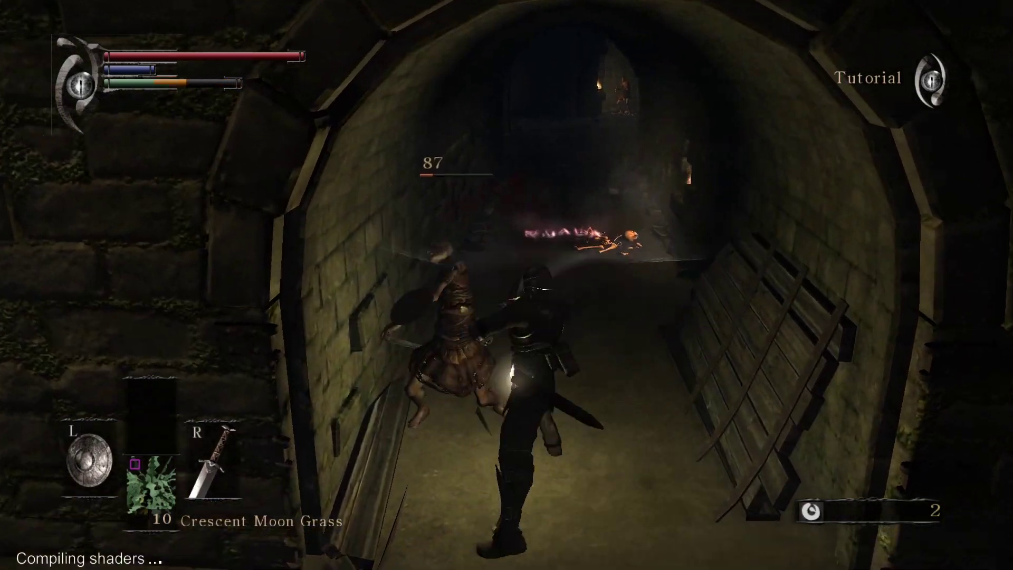
key("e")
key("j")
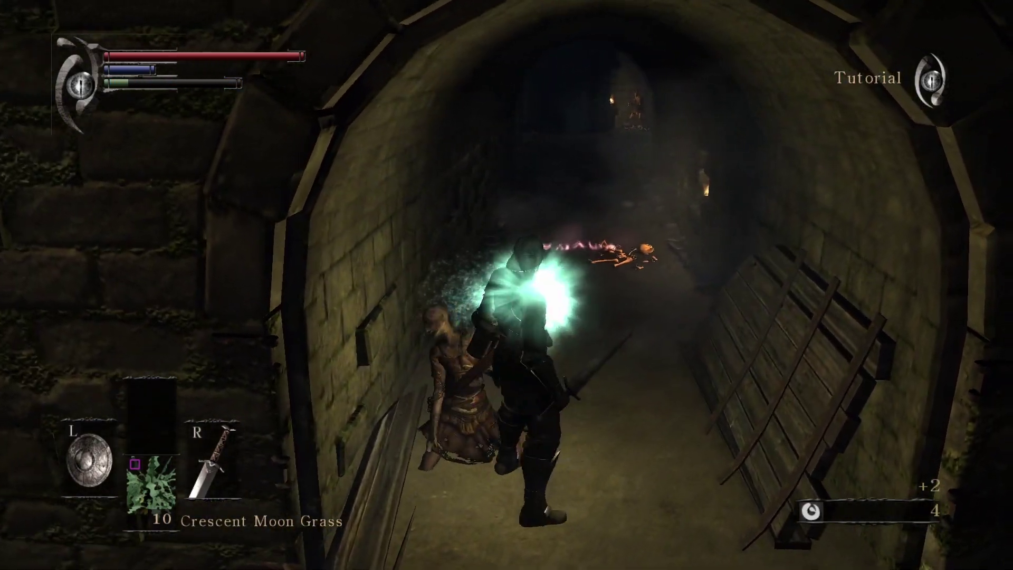
key("w")
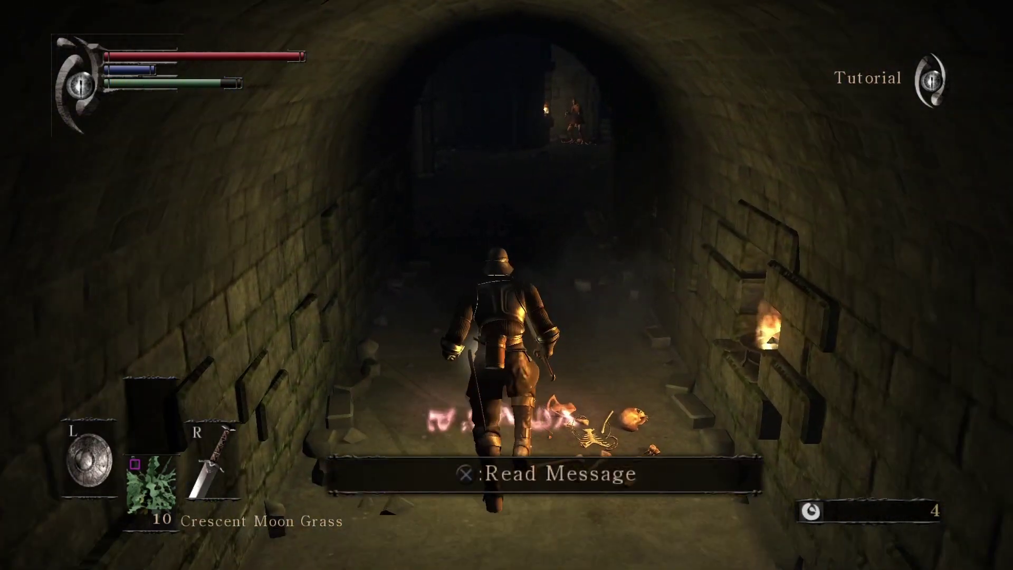
Read the floor message, lock on to the next enemy, and strike it twice
key("x")
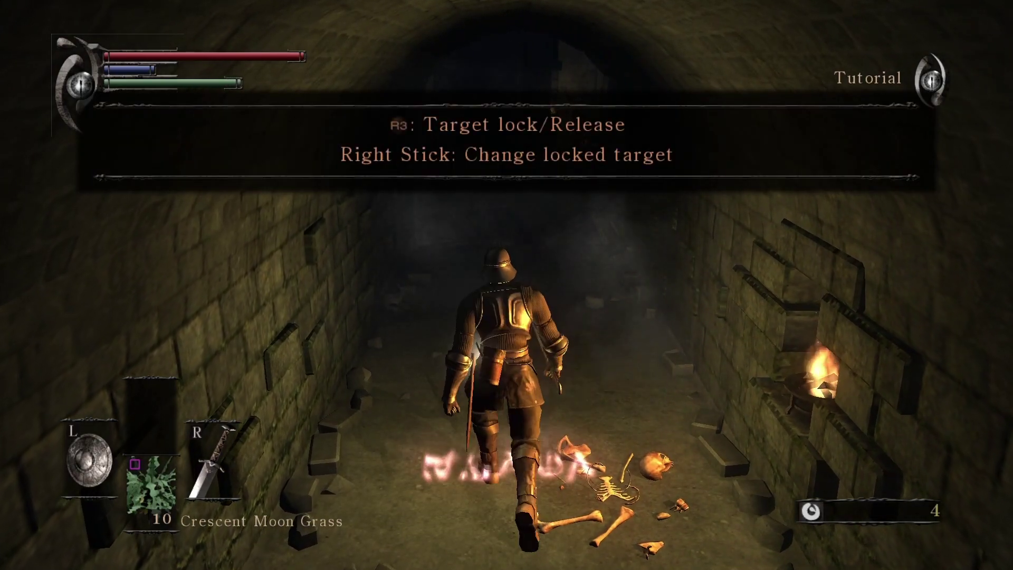
key("w")
key("g")
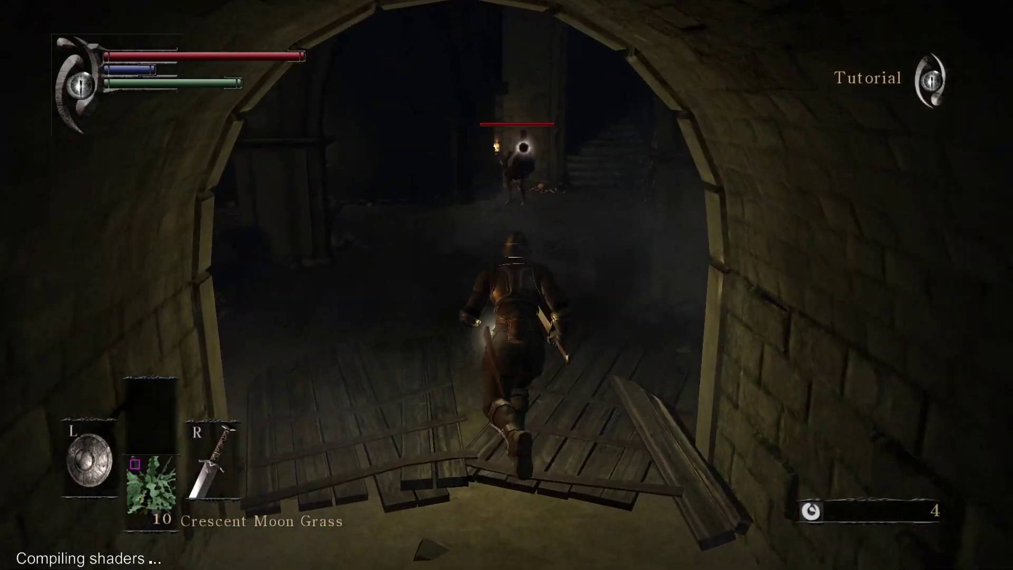
key("w")
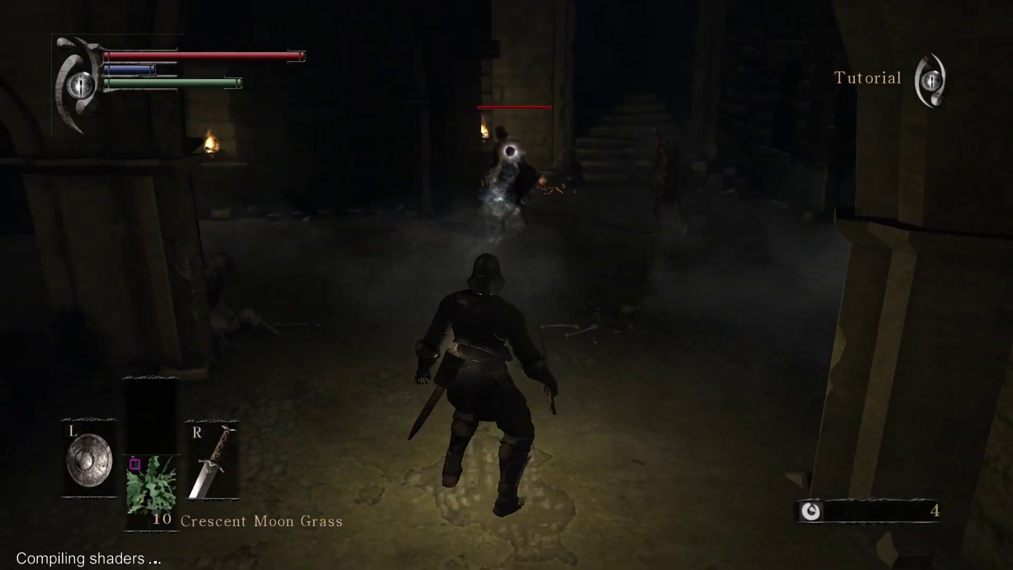
key("w")
key("e")
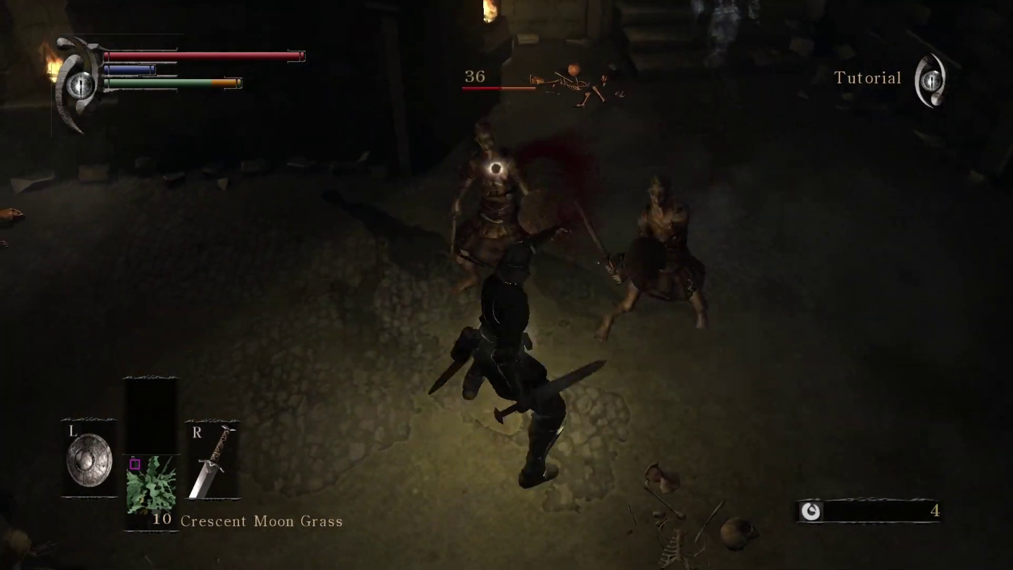